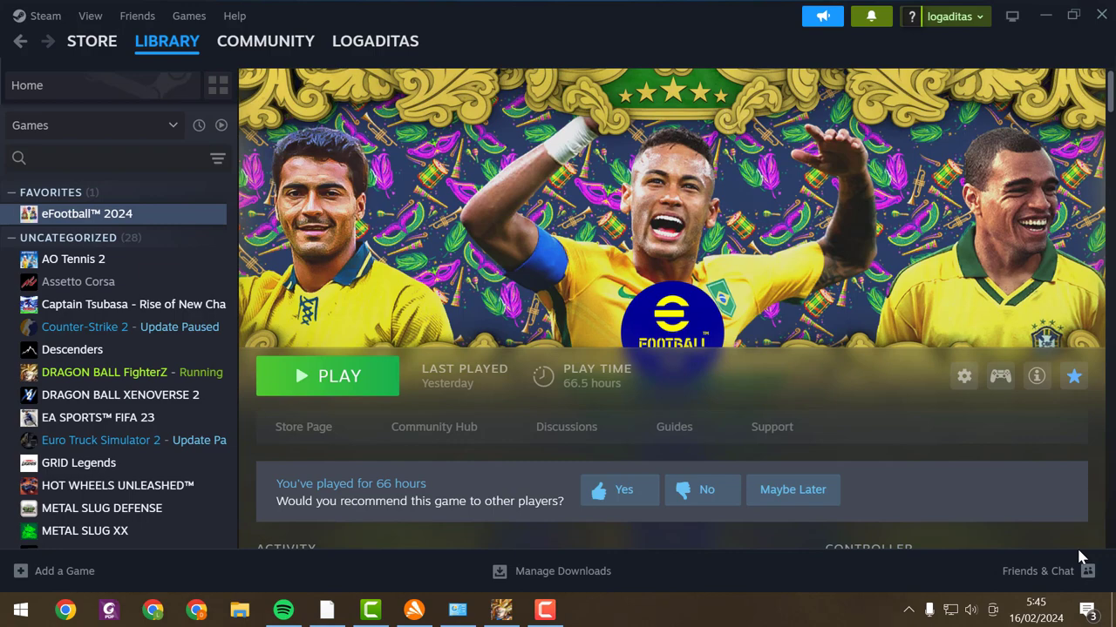
# Step: Compare the library pages of eFootball 2024 and DRAGON BALL FighterZ, and switch to the running DRAGON BALL FighterZ game
pyautogui.click(135, 380)
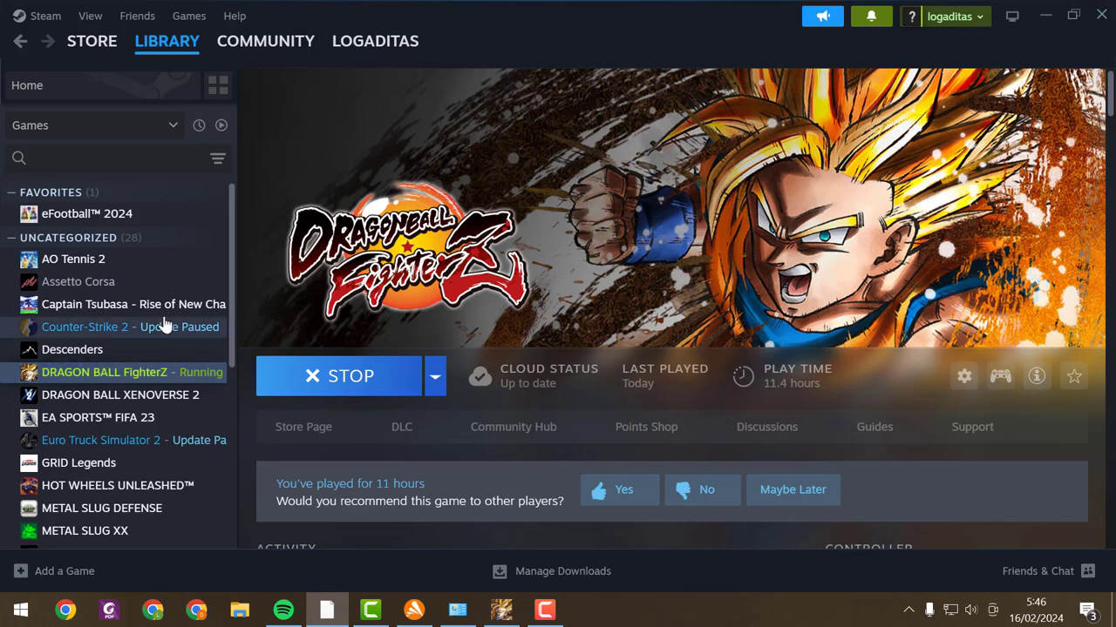
pyautogui.click(132, 221)
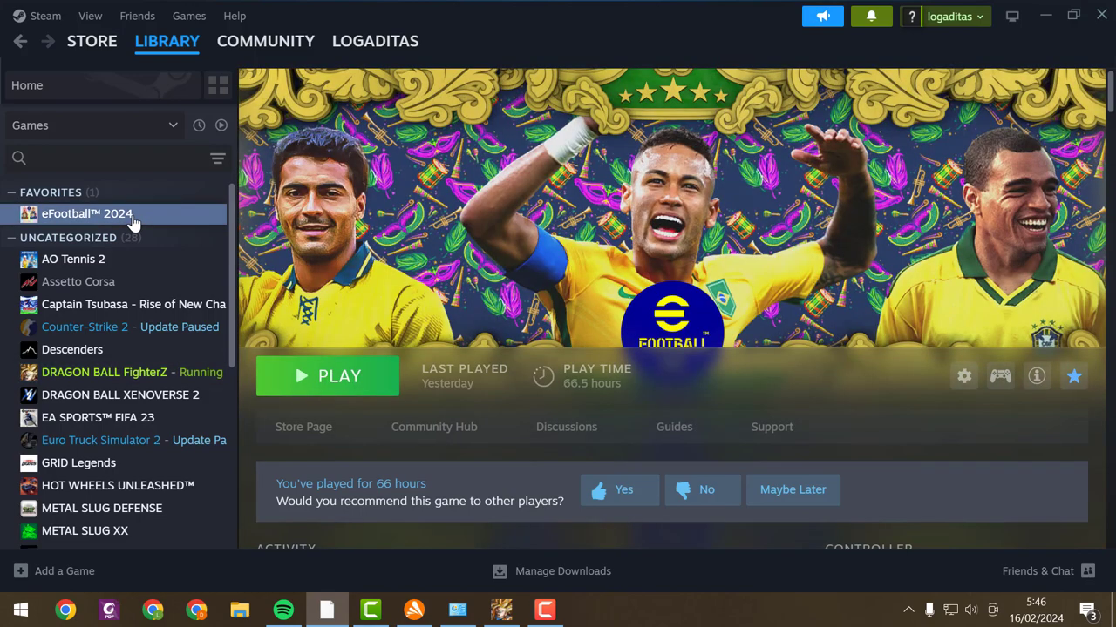
pyautogui.click(163, 375)
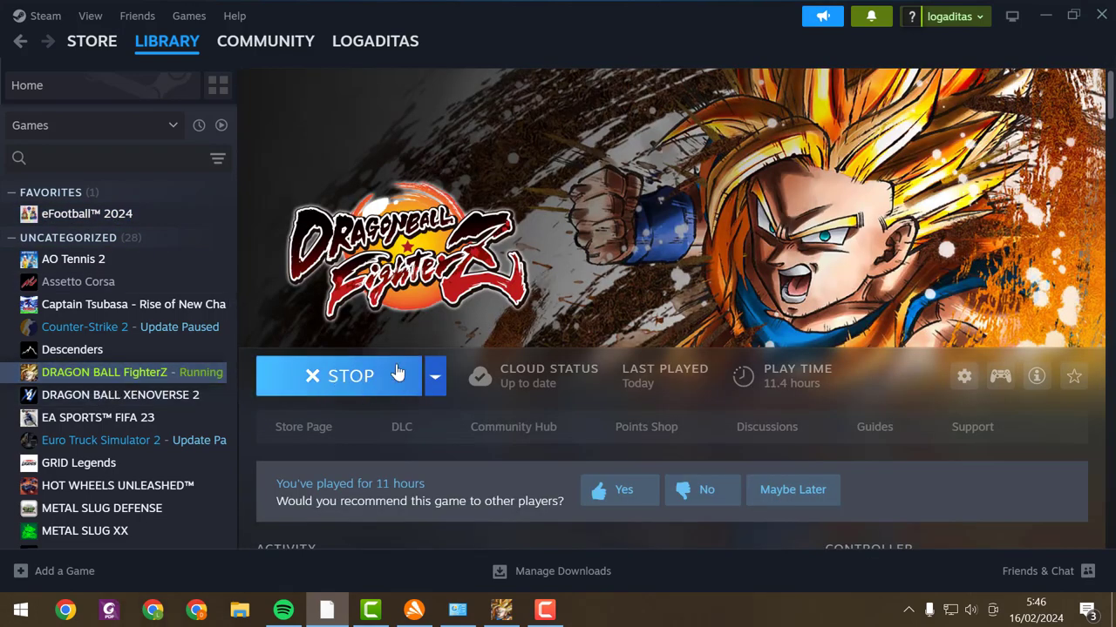
pyautogui.click(501, 610)
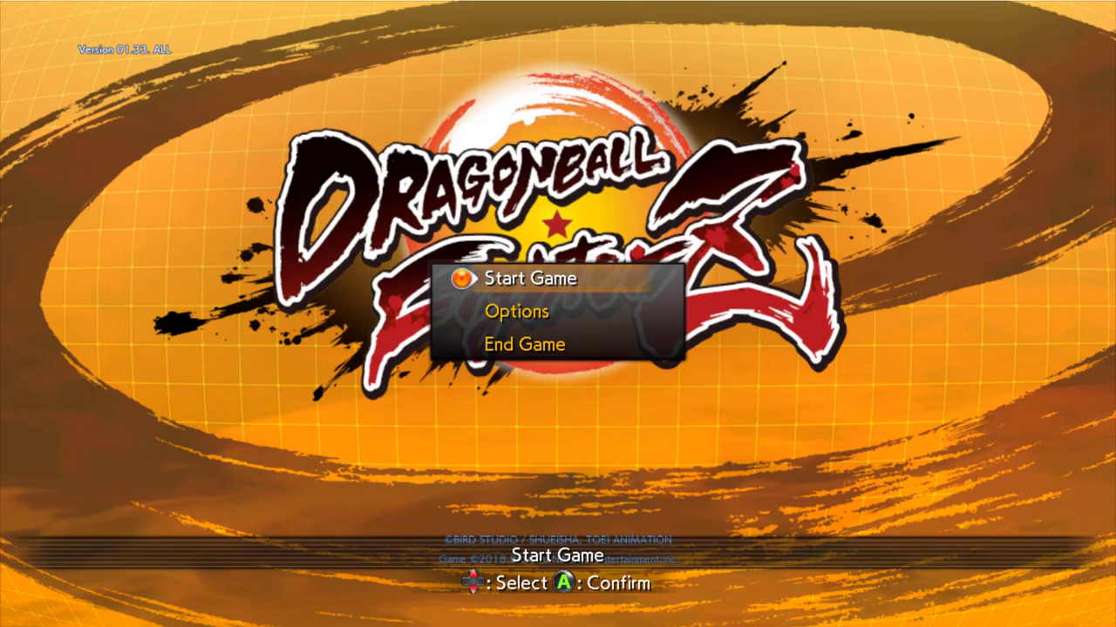
# Step: Start DRAGON BALL FighterZ in offline play from its title screen
pyautogui.press('Down')
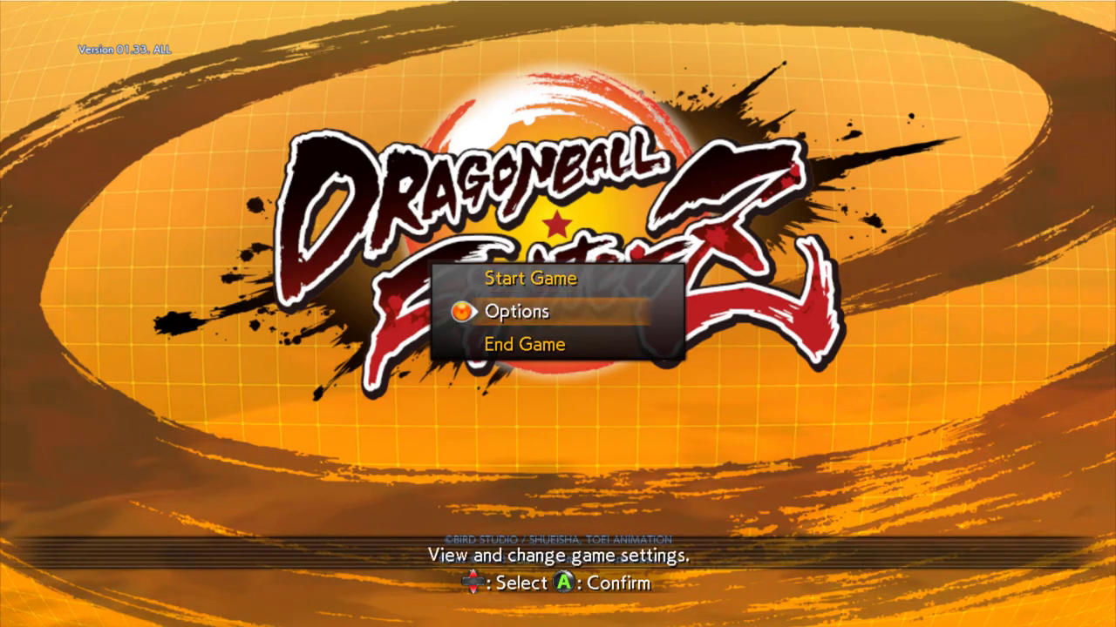
pyautogui.press('Up')
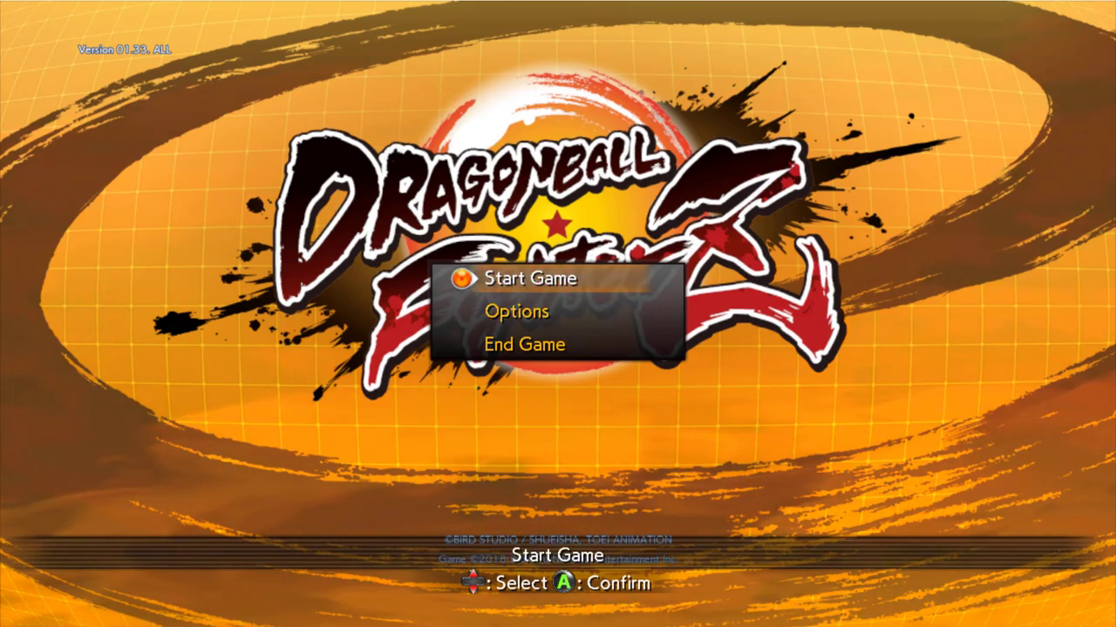
pyautogui.press('Up')
pyautogui.press('Up')
pyautogui.press('Up')
pyautogui.press('Return')
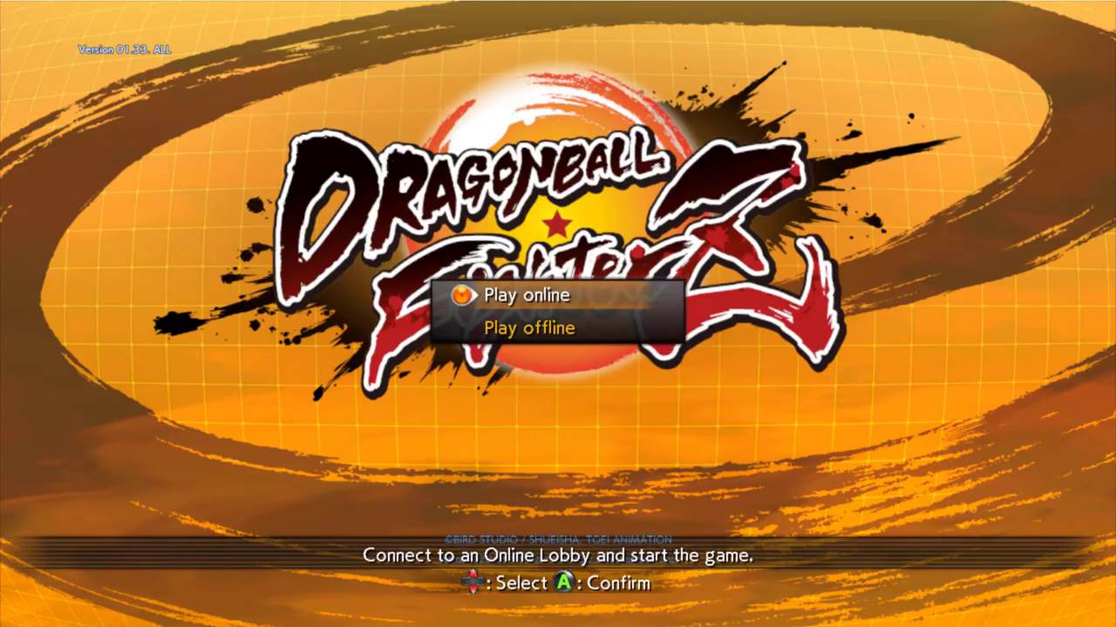
pyautogui.press('Down')
pyautogui.press('Return')
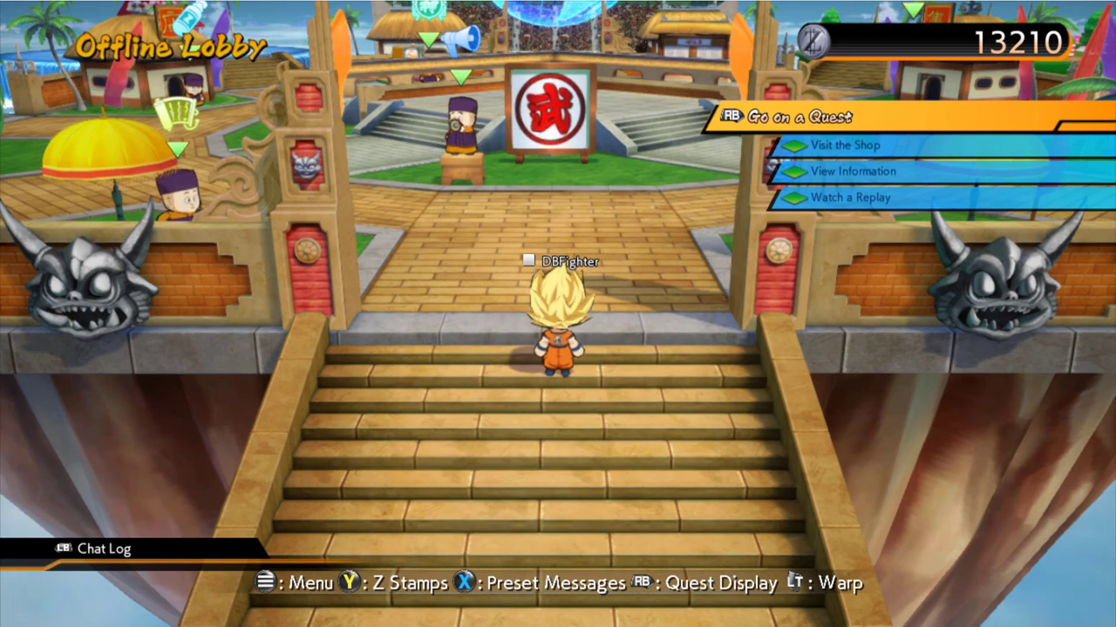
# Step: Switch back to Steam and stop DRAGON BALL FighterZ
pyautogui.hotkey('alt', 'Tab')
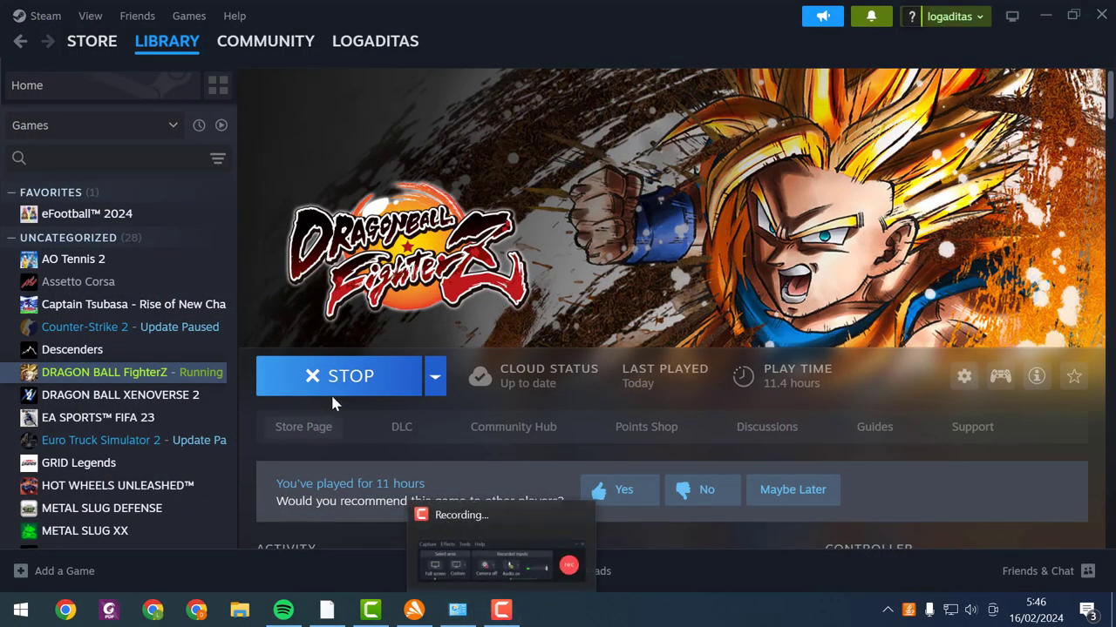
pyautogui.click(352, 383)
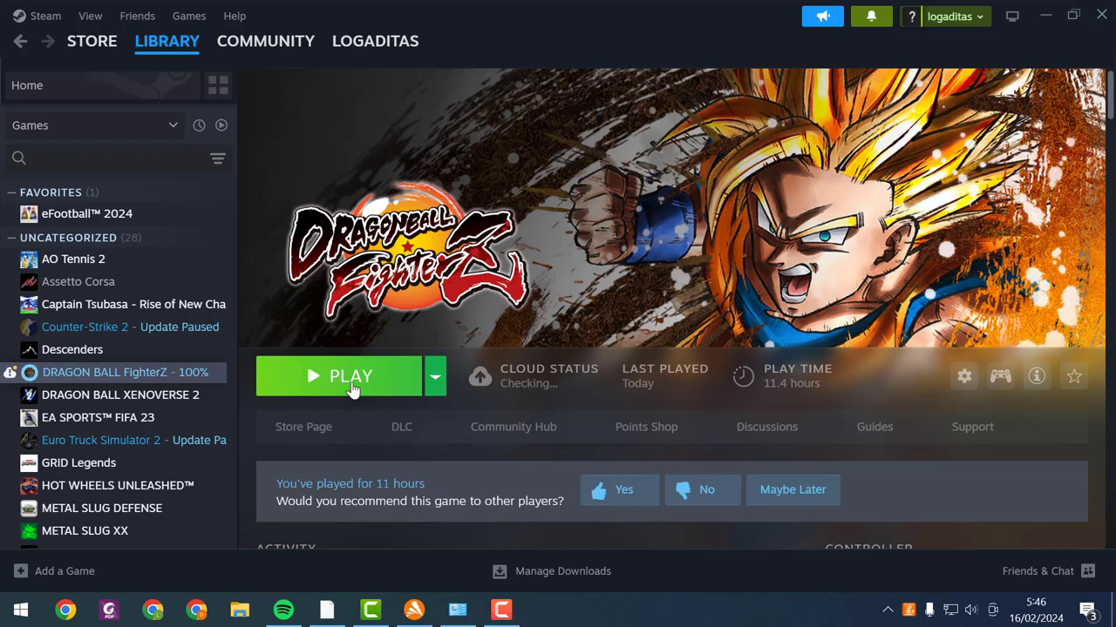
# Step: Try to launch eFootball 2024 from the library, accepting the Steam Input controller notice
pyautogui.click(96, 215)
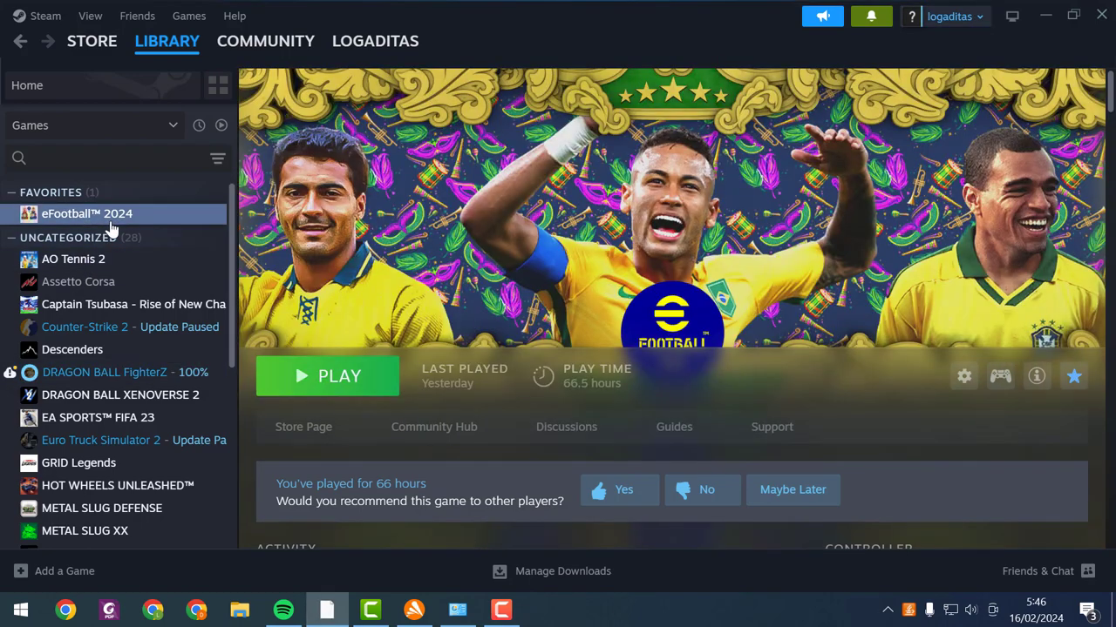
pyautogui.click(344, 390)
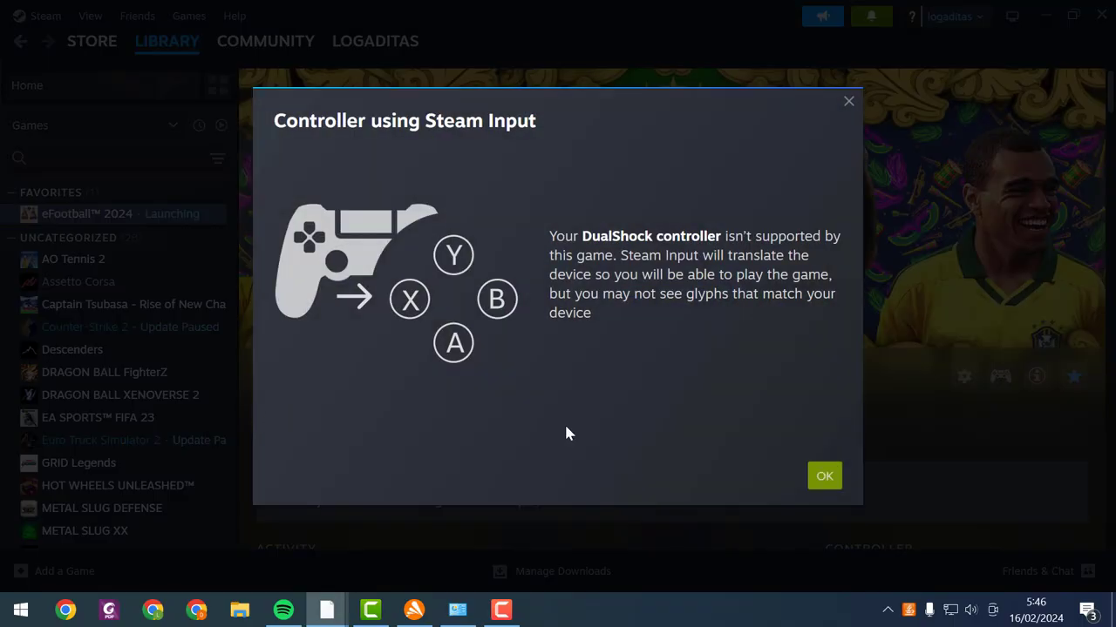
pyautogui.click(823, 478)
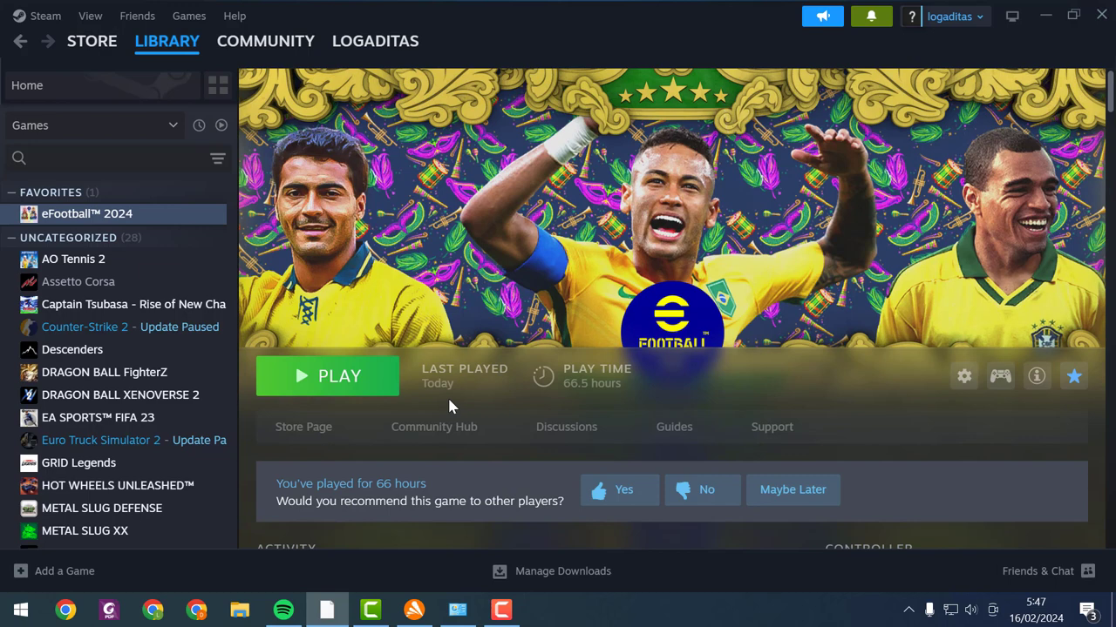
# Step: Open the local files folder of eFootball 2024
pyautogui.click(964, 380)
pyautogui.moveTo(969, 466)
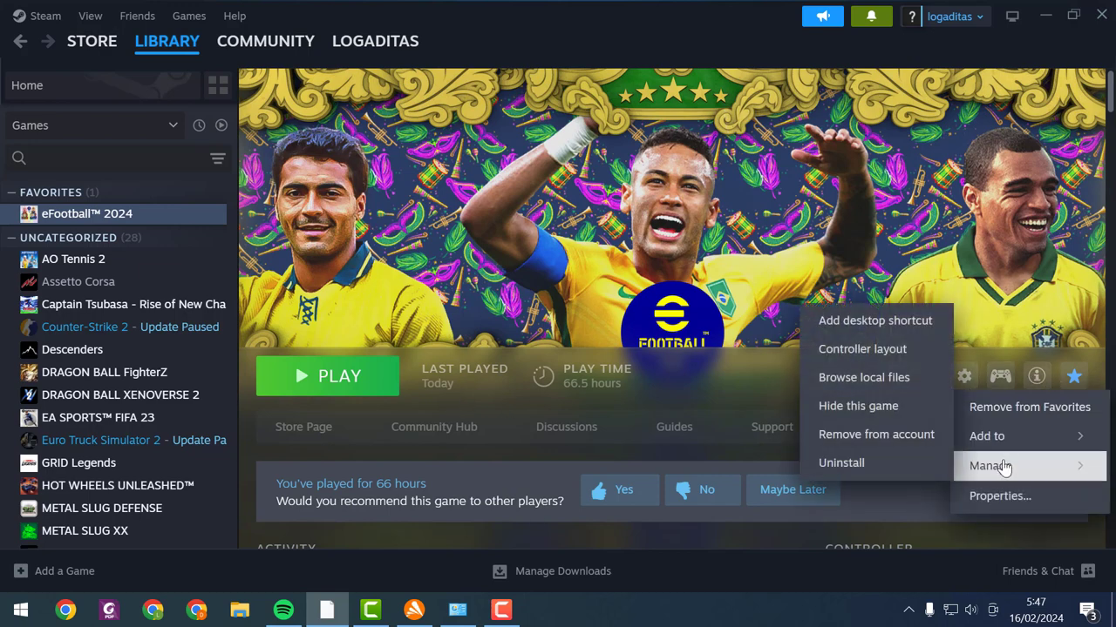
pyautogui.click(854, 377)
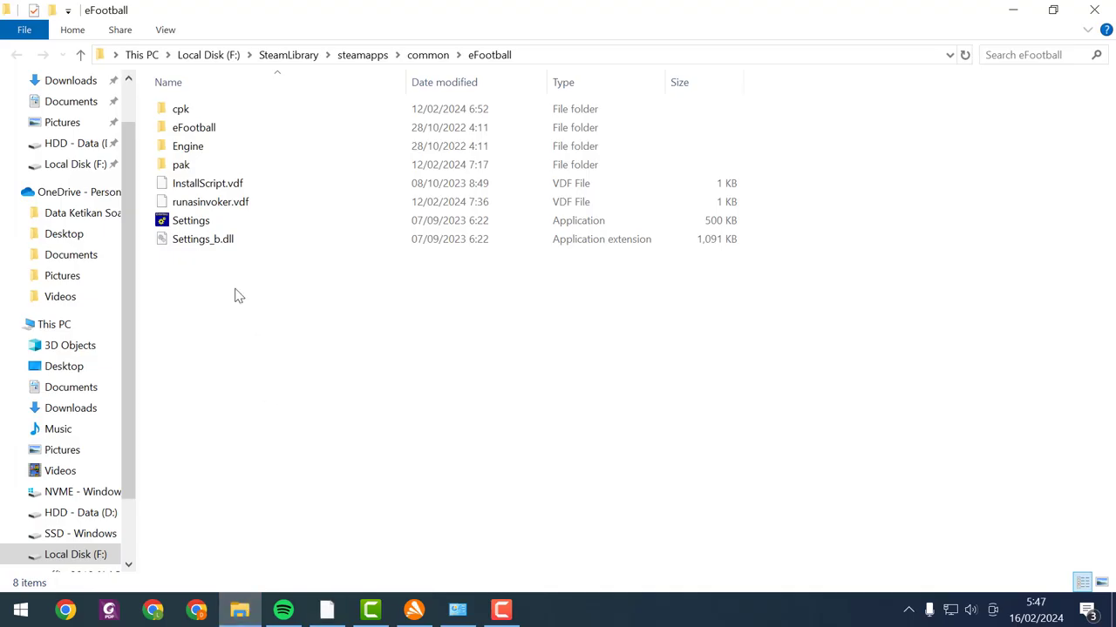
# Step: Check the PC specifications in the eFootball folder's Settings application, and close it with the settings accepted
pyautogui.doubleClick(204, 220)
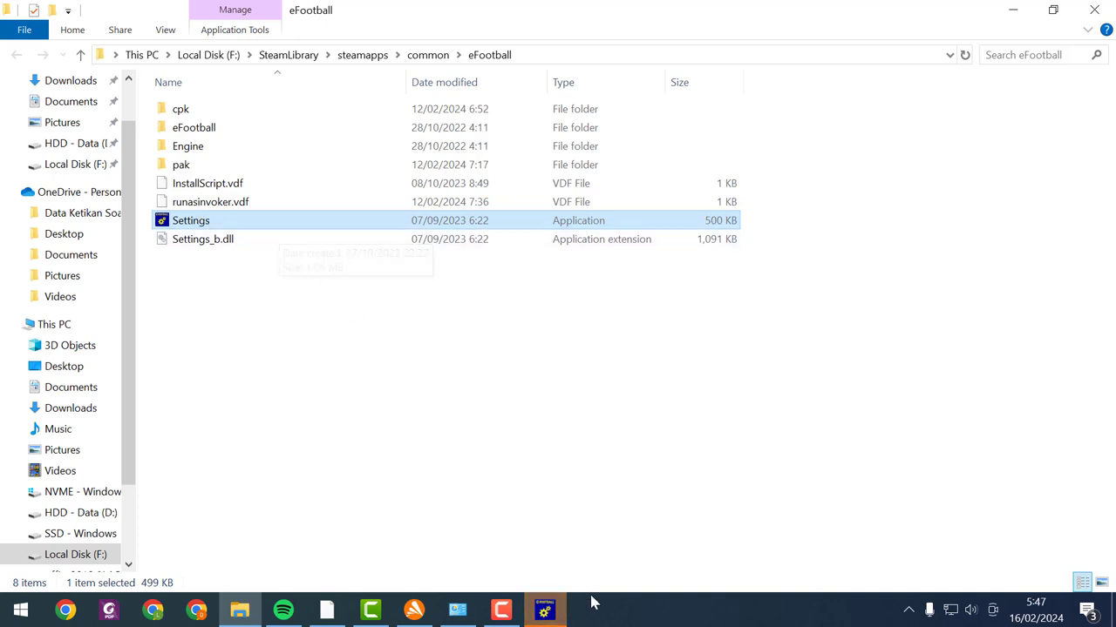
pyautogui.click(545, 610)
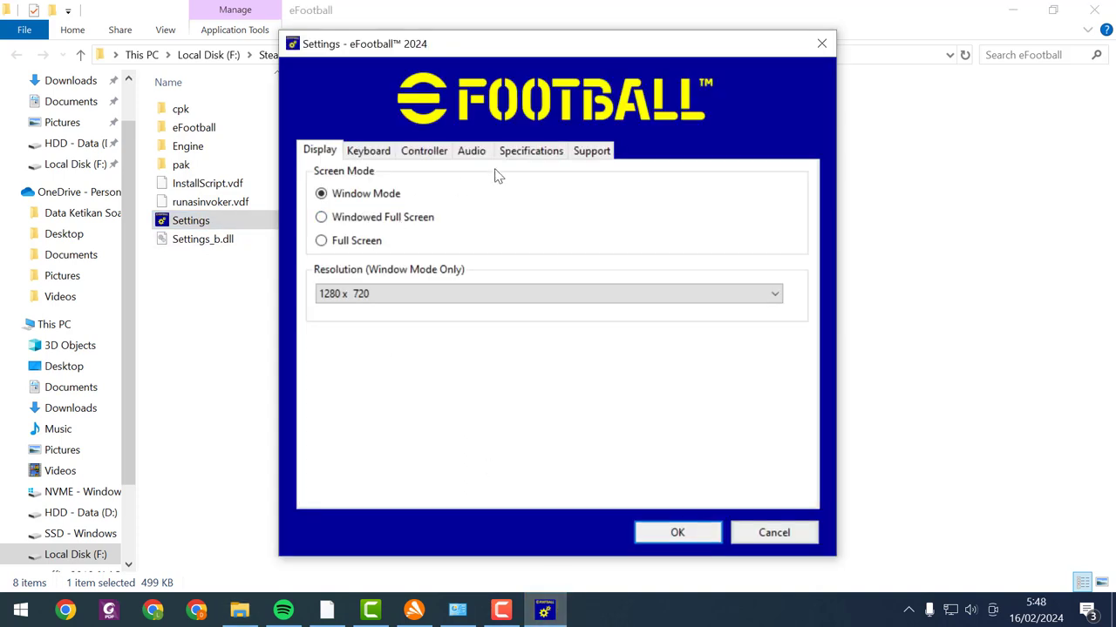
pyautogui.click(530, 151)
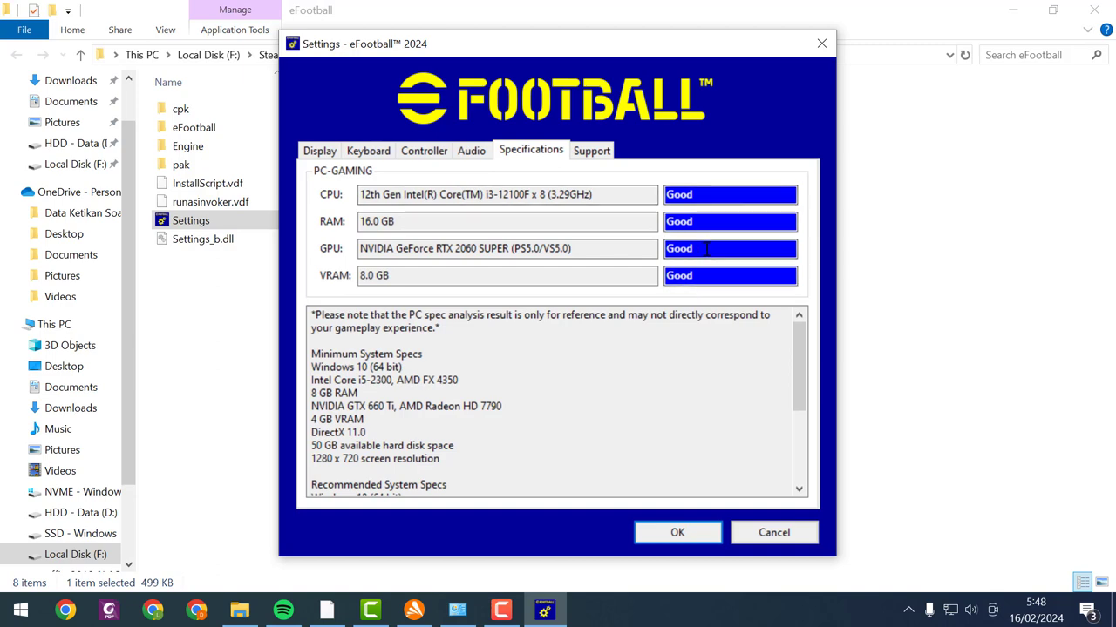
pyautogui.click(711, 534)
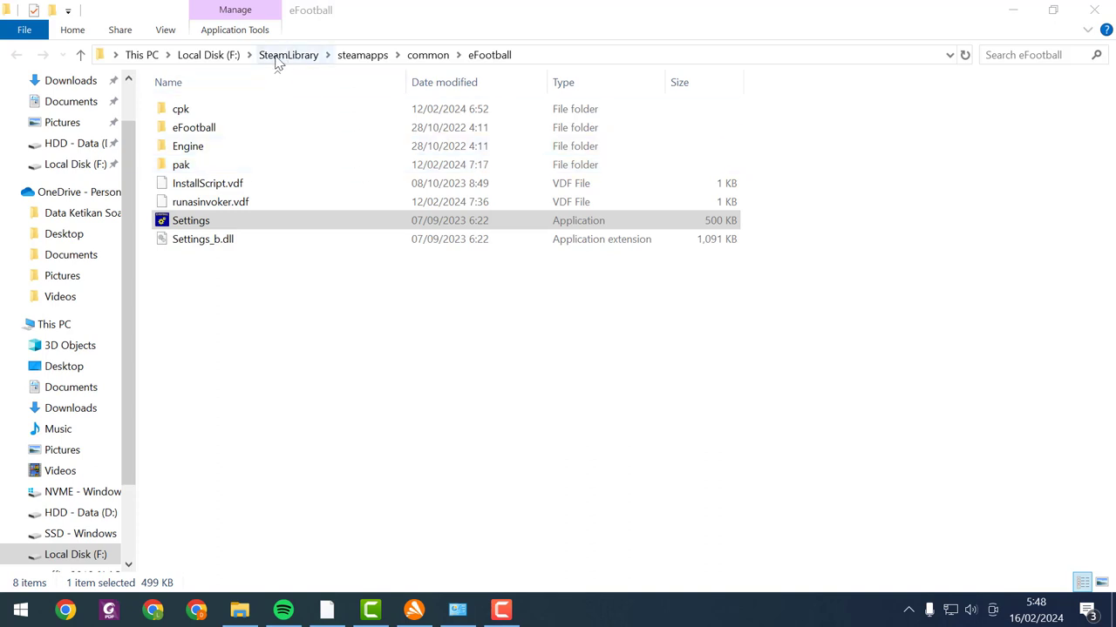
# Step: Browse from Local Disk (F:) through SteamLibrary, steamapps and common to the eFootball folder
pyautogui.click(232, 56)
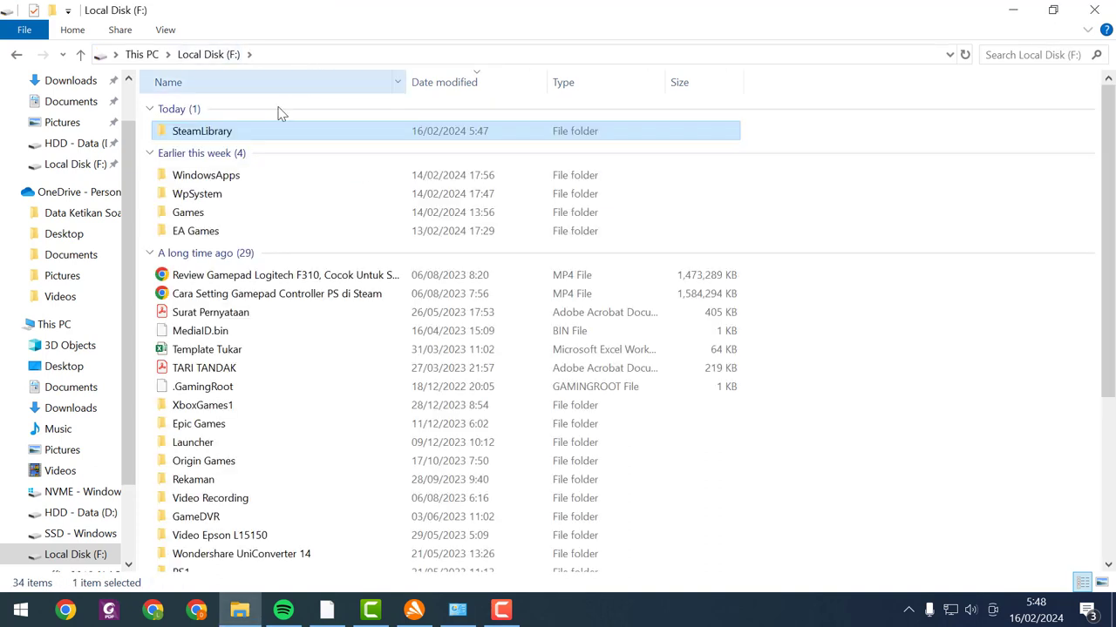
pyautogui.doubleClick(224, 130)
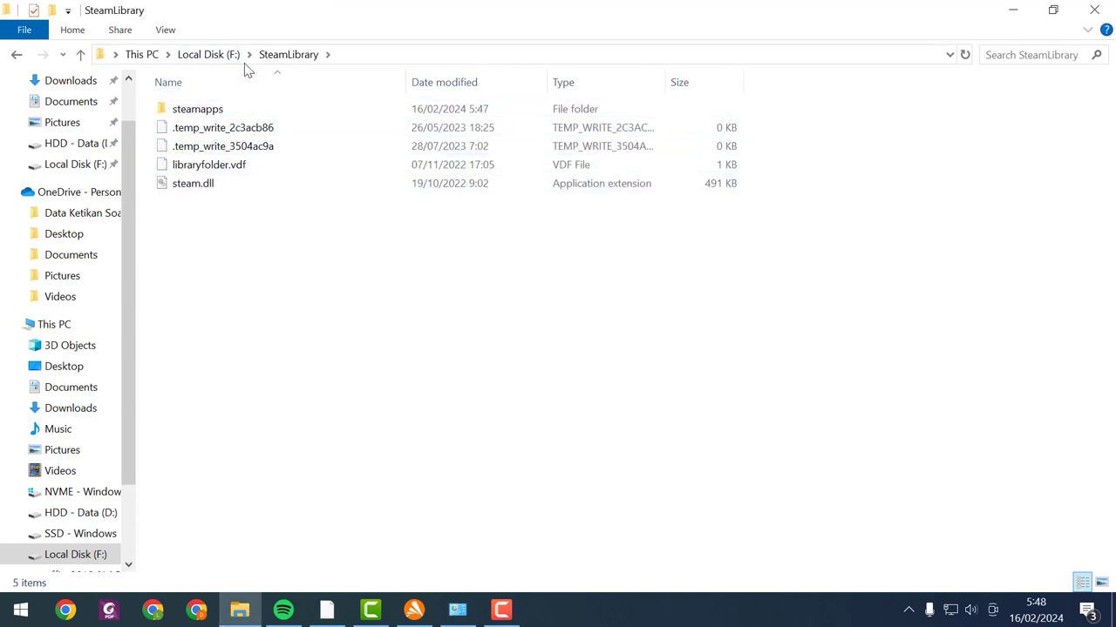
pyautogui.doubleClick(218, 110)
pyautogui.doubleClick(224, 109)
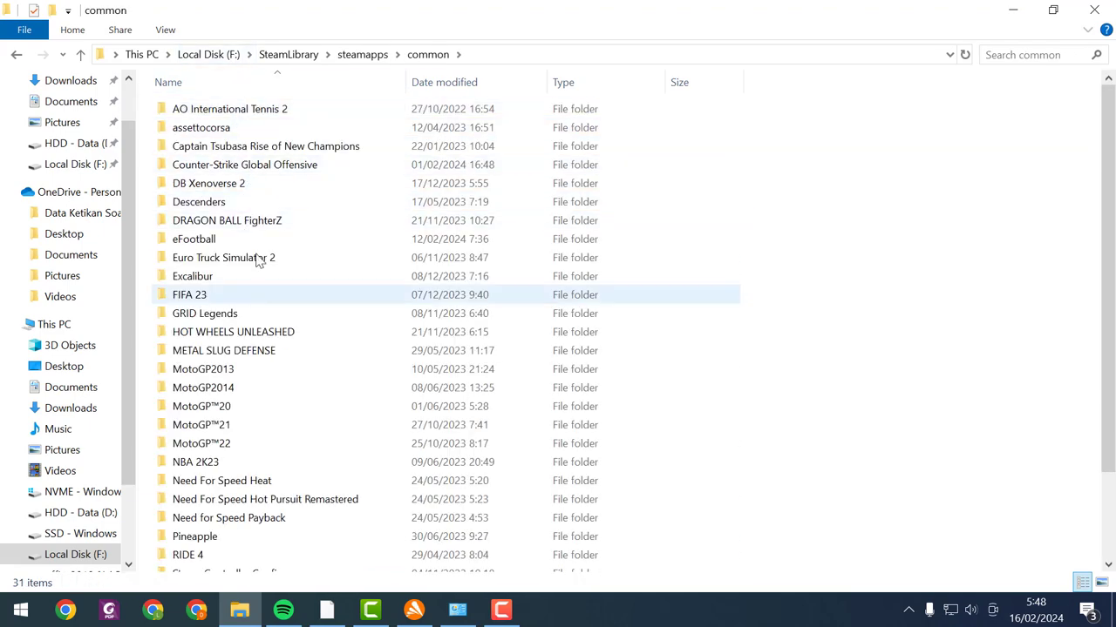
pyautogui.click(209, 244)
pyautogui.doubleClick(209, 244)
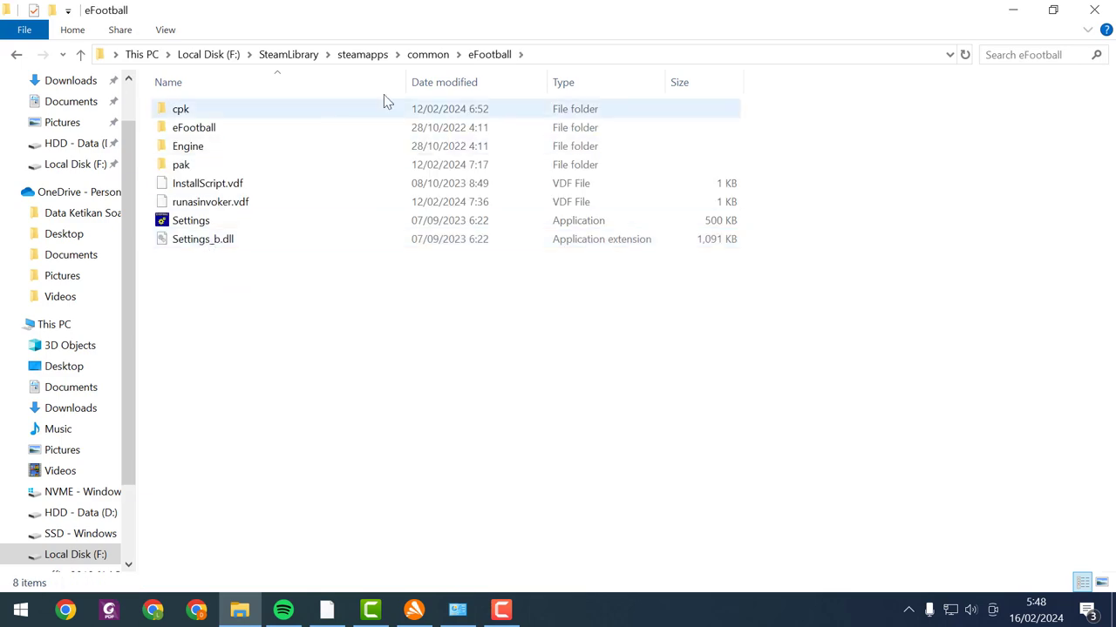
# Step: Rename the eFootball folder inside common as eFootball_back_up
pyautogui.click(443, 56)
pyautogui.rightClick(199, 246)
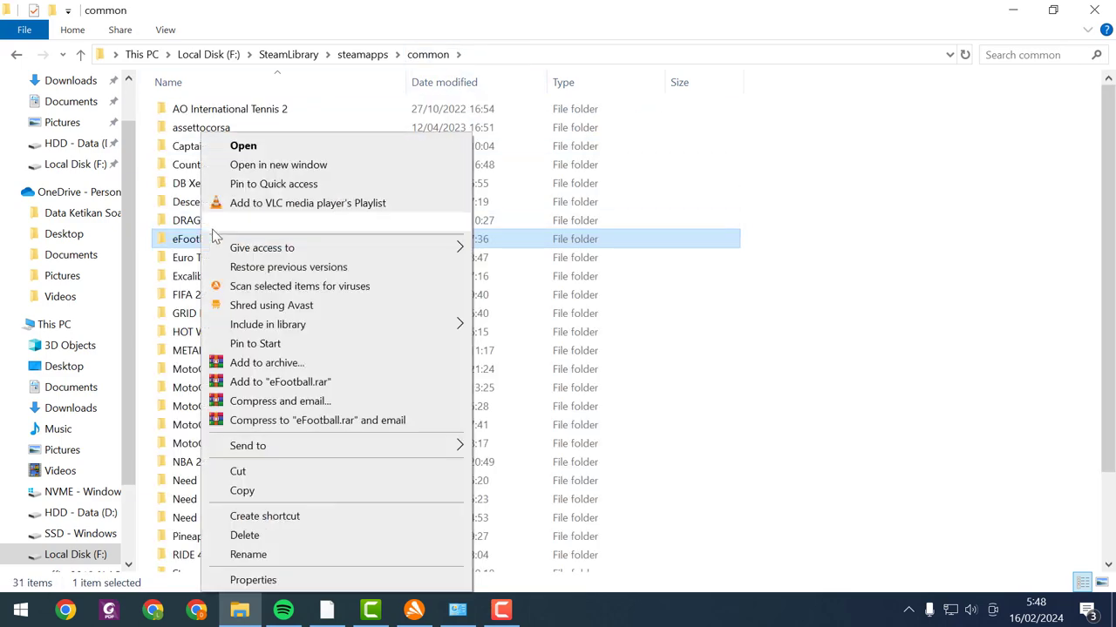
pyautogui.click(259, 555)
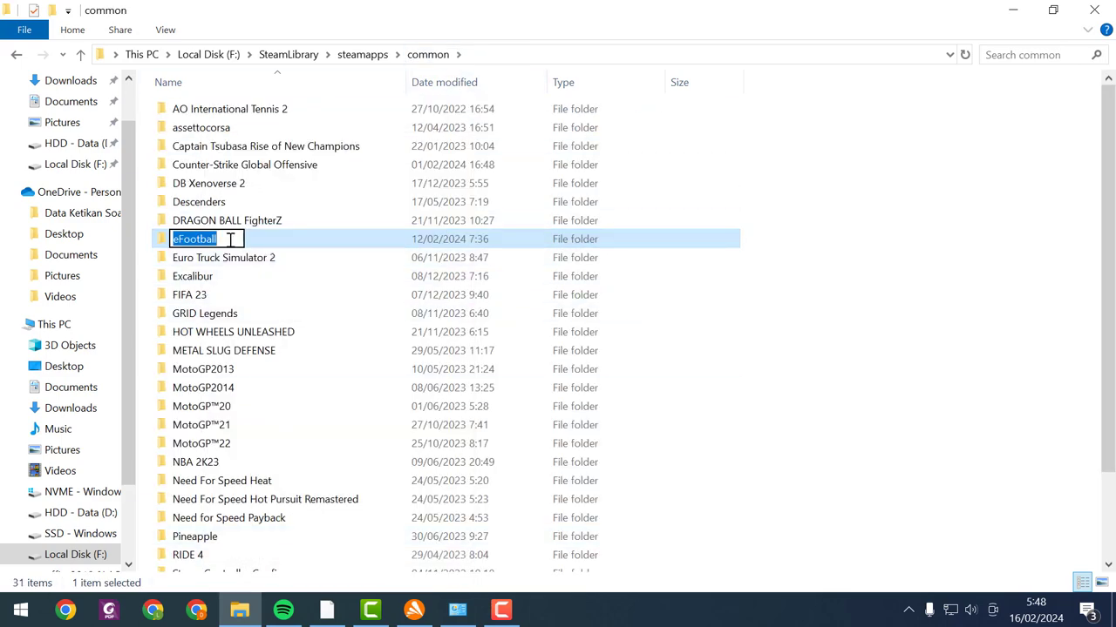
pyautogui.click(234, 239)
pyautogui.write('_b')
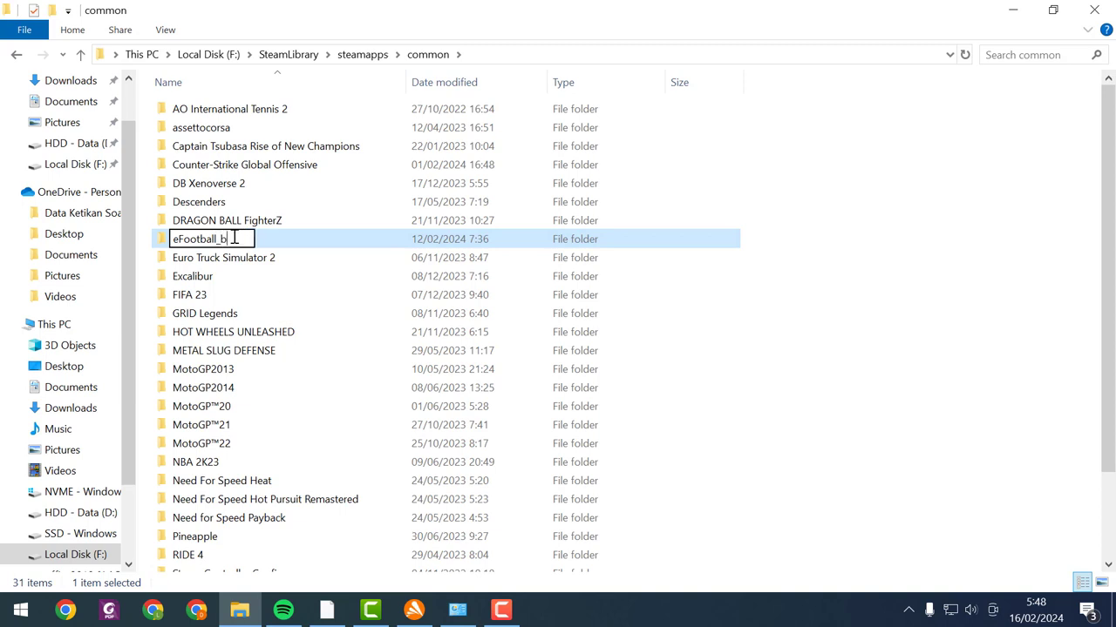
pyautogui.write('ack_u')
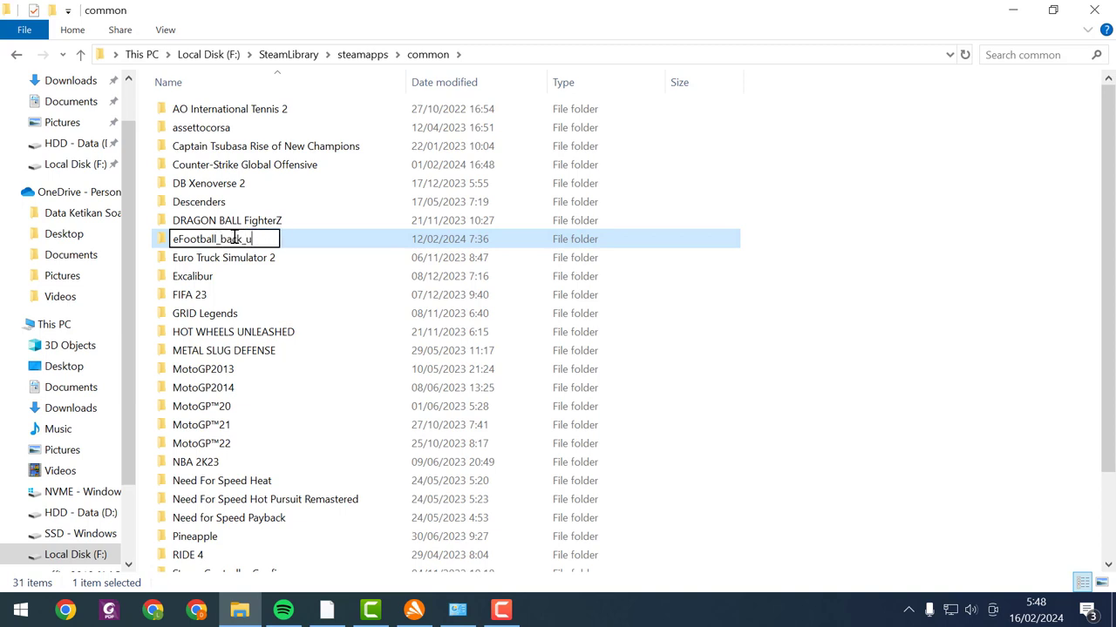
pyautogui.write('p')
pyautogui.click(822, 349)
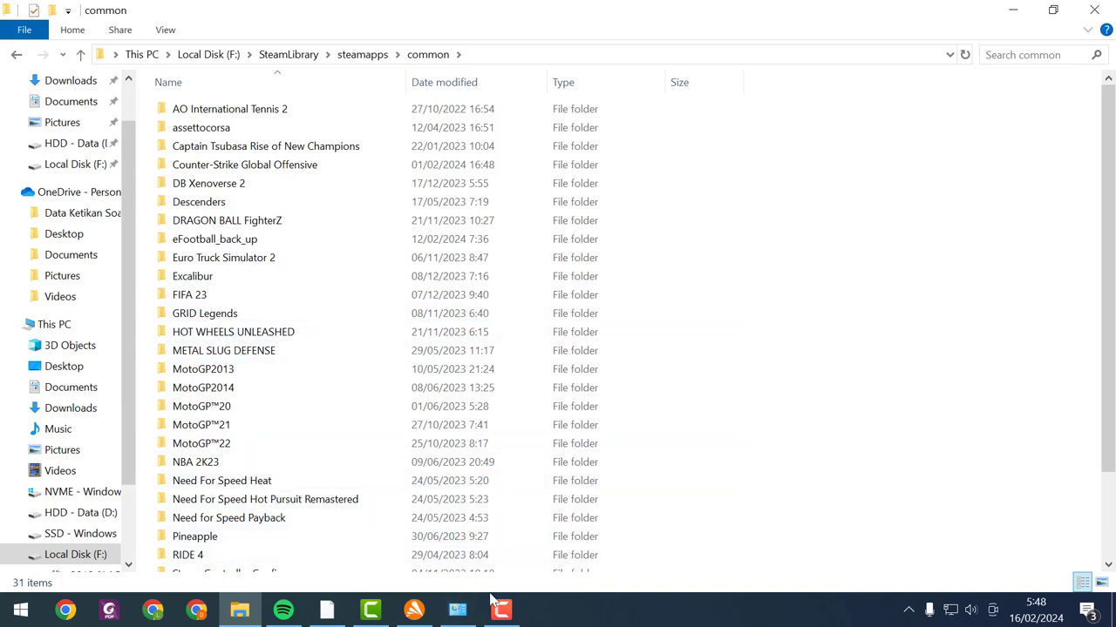
# Step: Switch to Steam and uninstall eFootball 2024 from this device
pyautogui.click(331, 612)
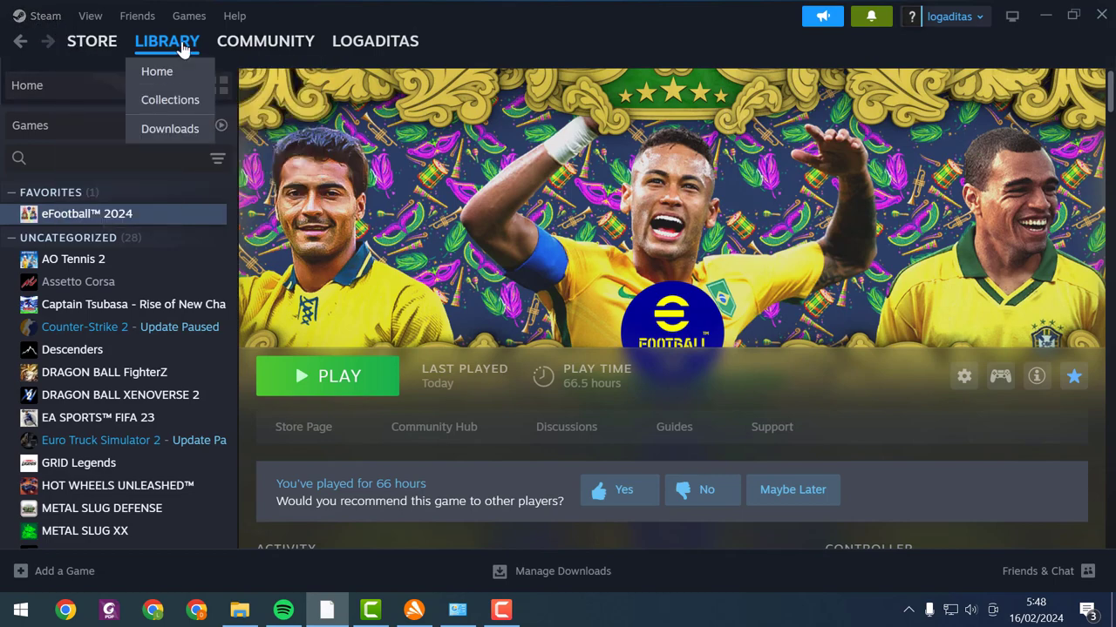
pyautogui.click(174, 45)
pyautogui.click(111, 223)
pyautogui.moveTo(103, 48)
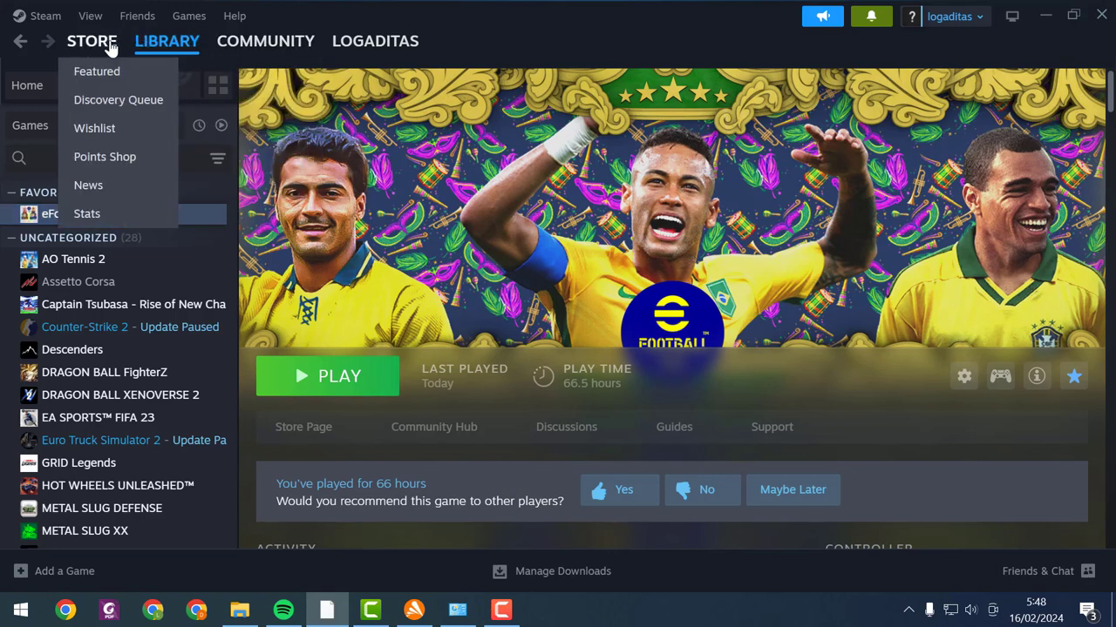
pyautogui.click(958, 380)
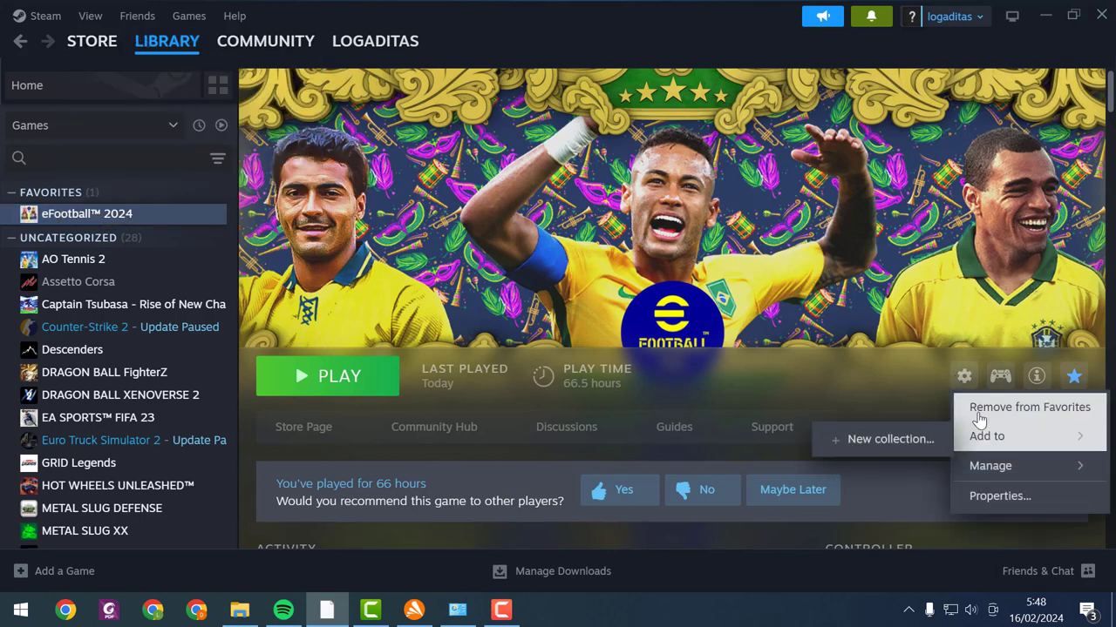
pyautogui.moveTo(976, 465)
pyautogui.click(872, 464)
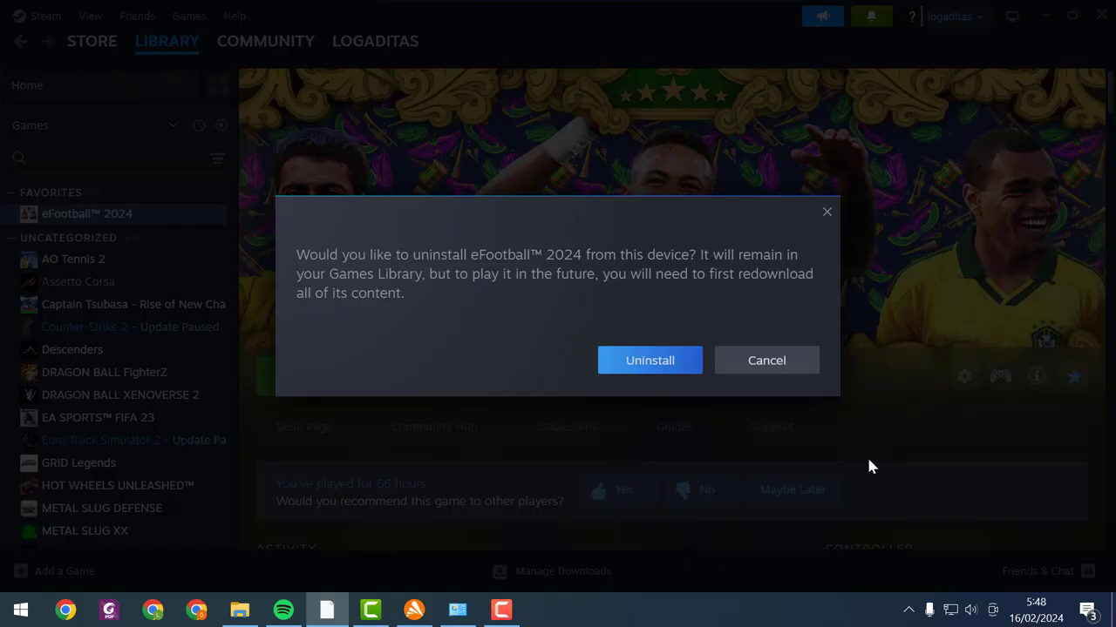
pyautogui.click(670, 372)
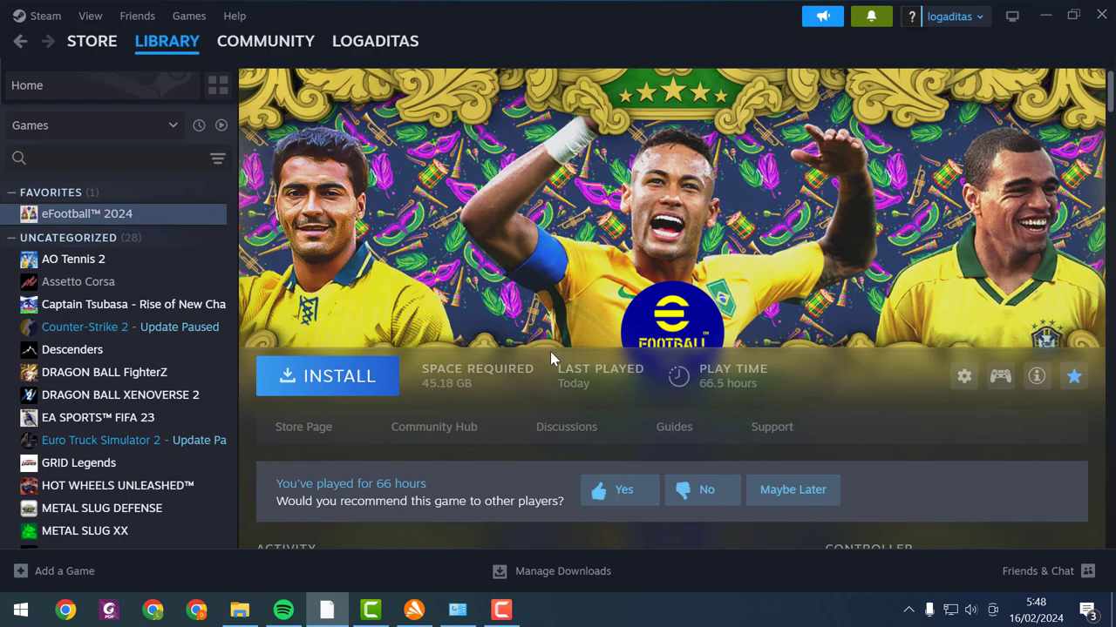
# Step: Switch to File Explorer, inspect the eFootball_back_up folder and its cpk subfolder, and return to the common folder
pyautogui.click(239, 612)
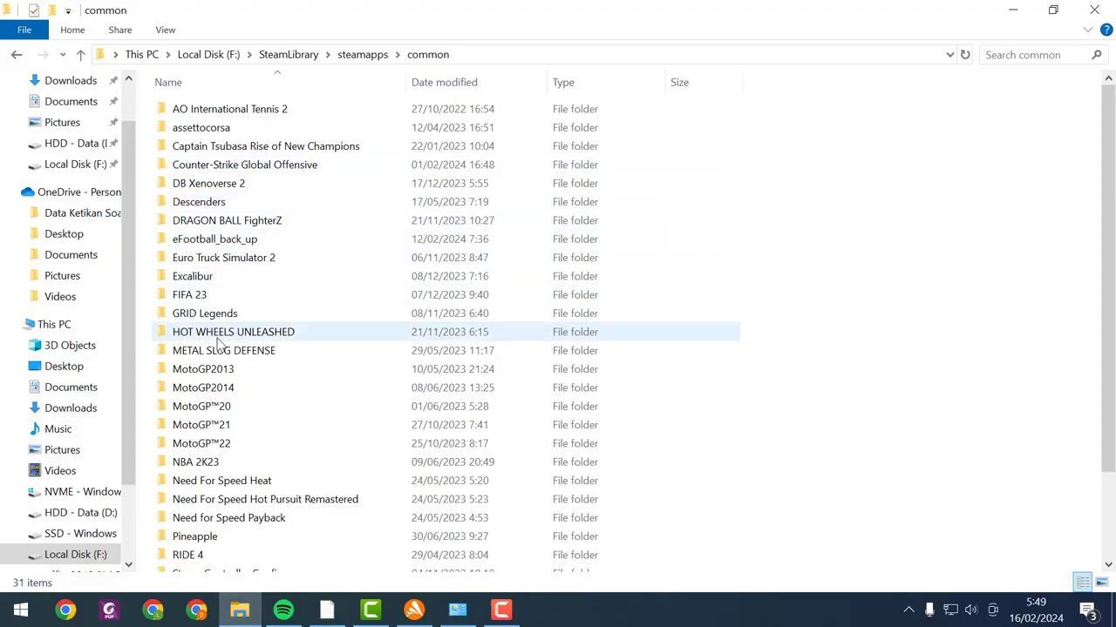
pyautogui.click(215, 242)
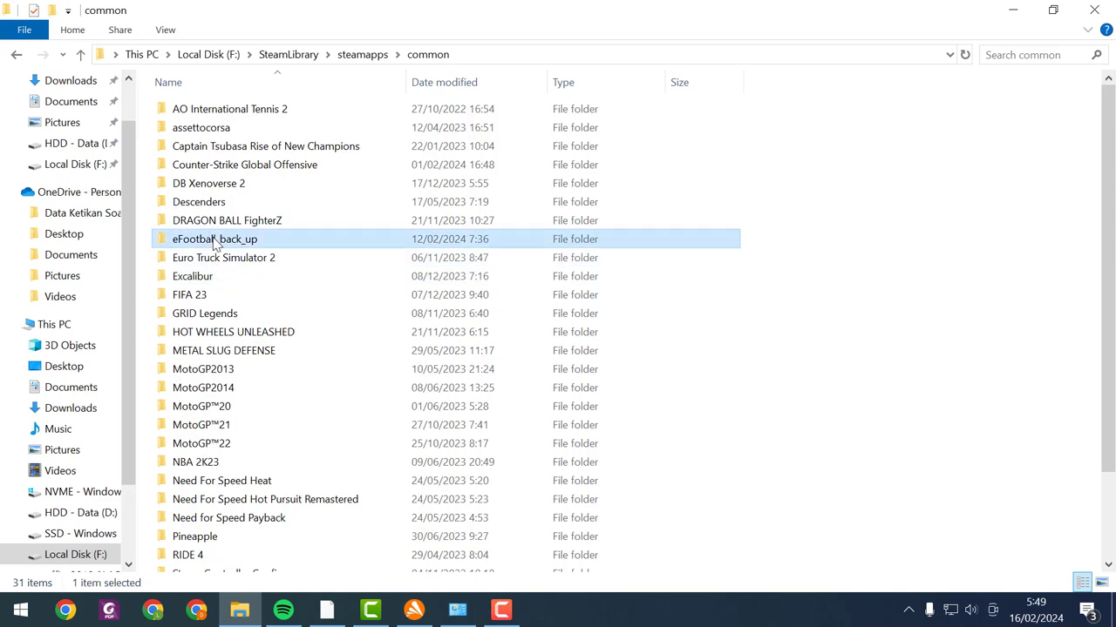
pyautogui.doubleClick(214, 243)
pyautogui.doubleClick(197, 110)
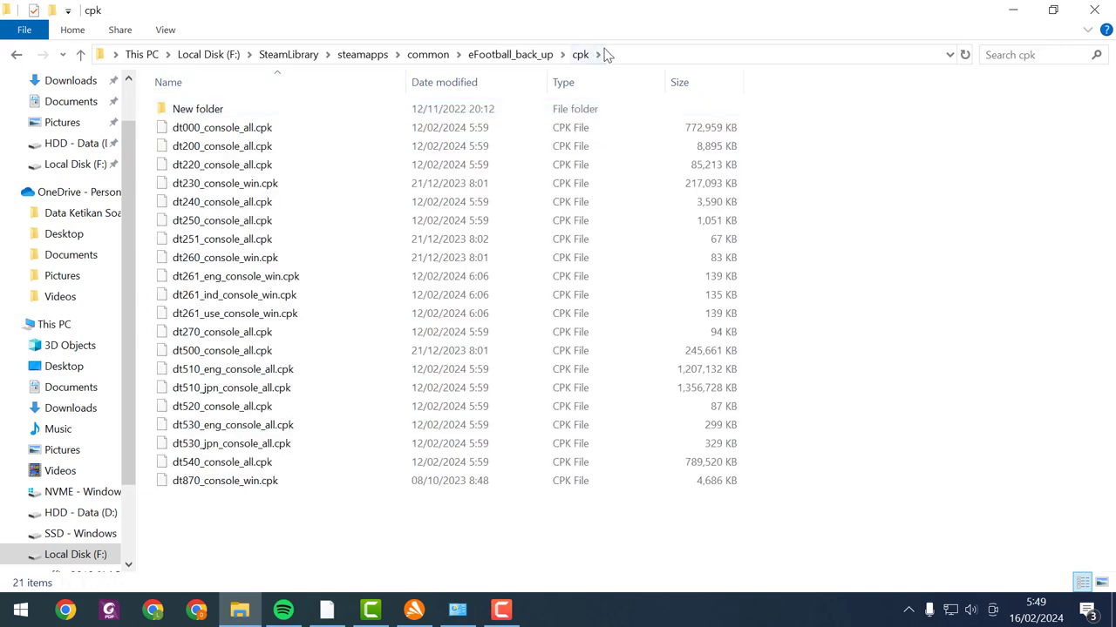
pyautogui.click(492, 54)
pyautogui.click(426, 54)
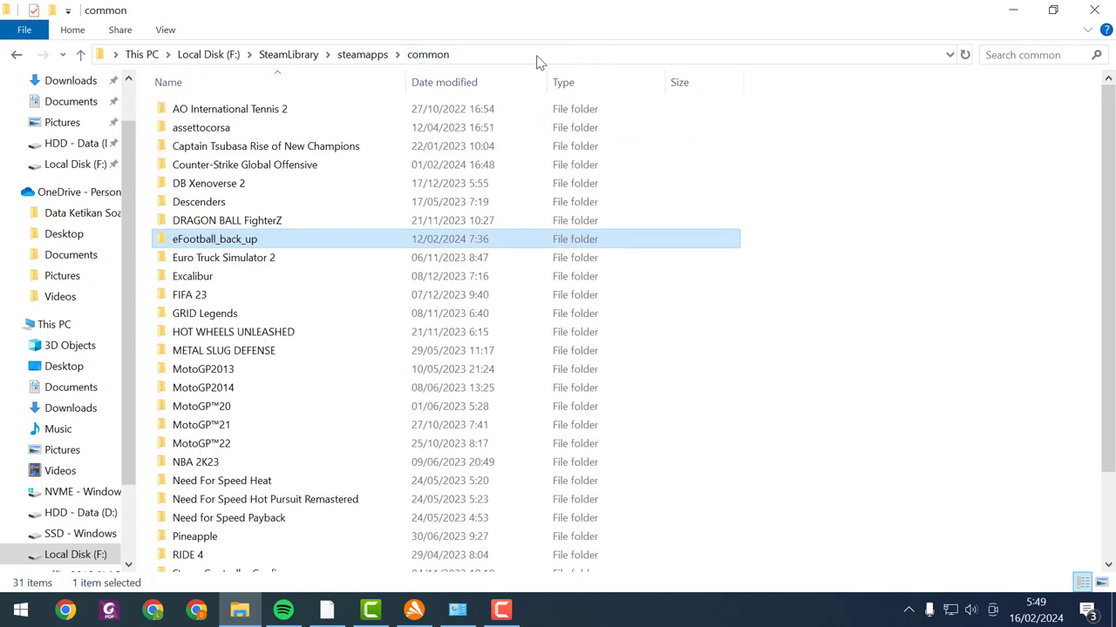
# Step: Switch to Steam, install eFootball 2024 on Hardisk Eksternal (F:) with desktop and start menu shortcuts, and show its download progress
pyautogui.click(327, 610)
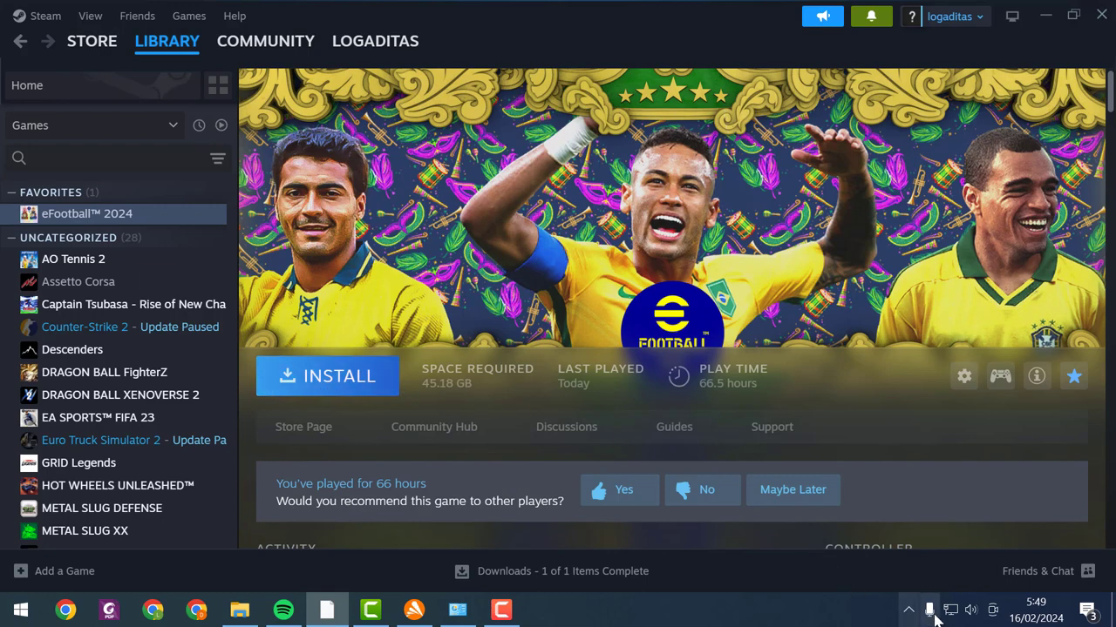
pyautogui.click(328, 384)
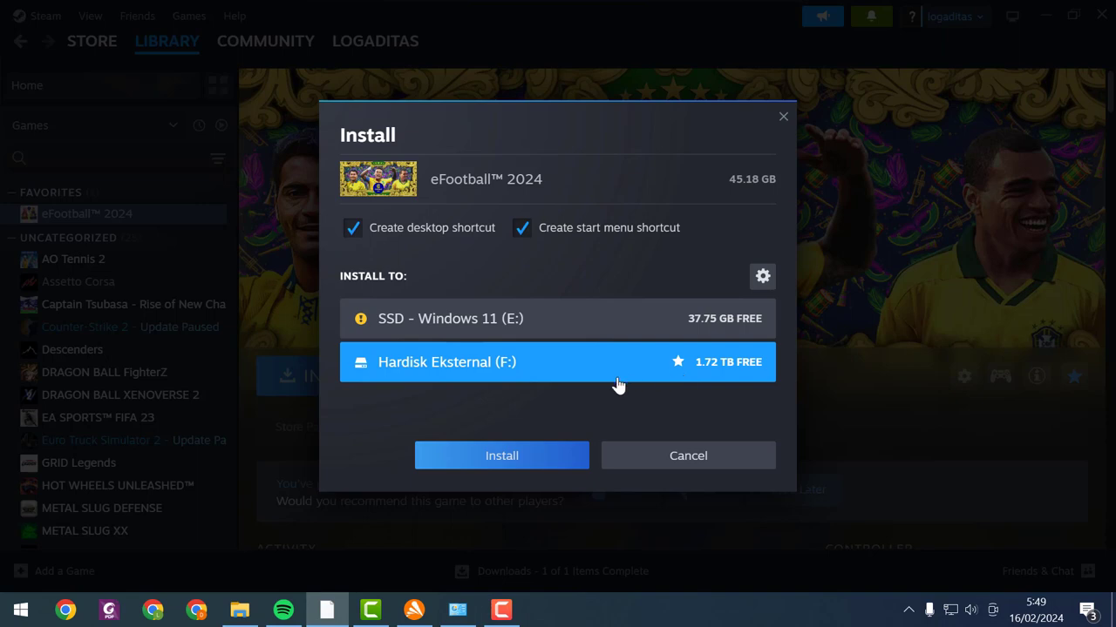
pyautogui.click(522, 463)
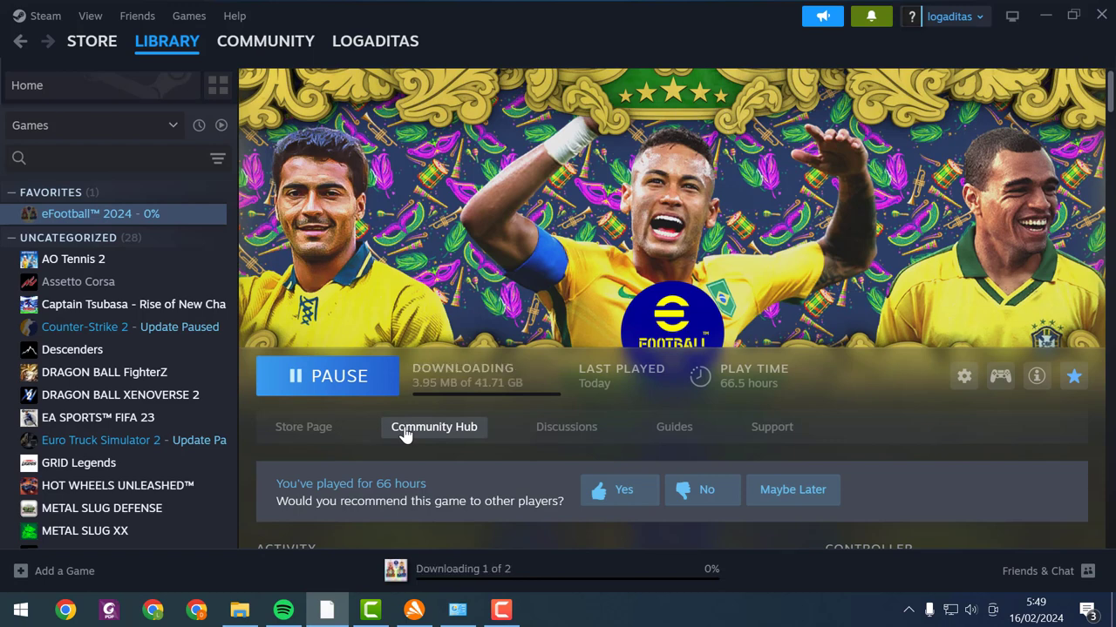
pyautogui.click(455, 392)
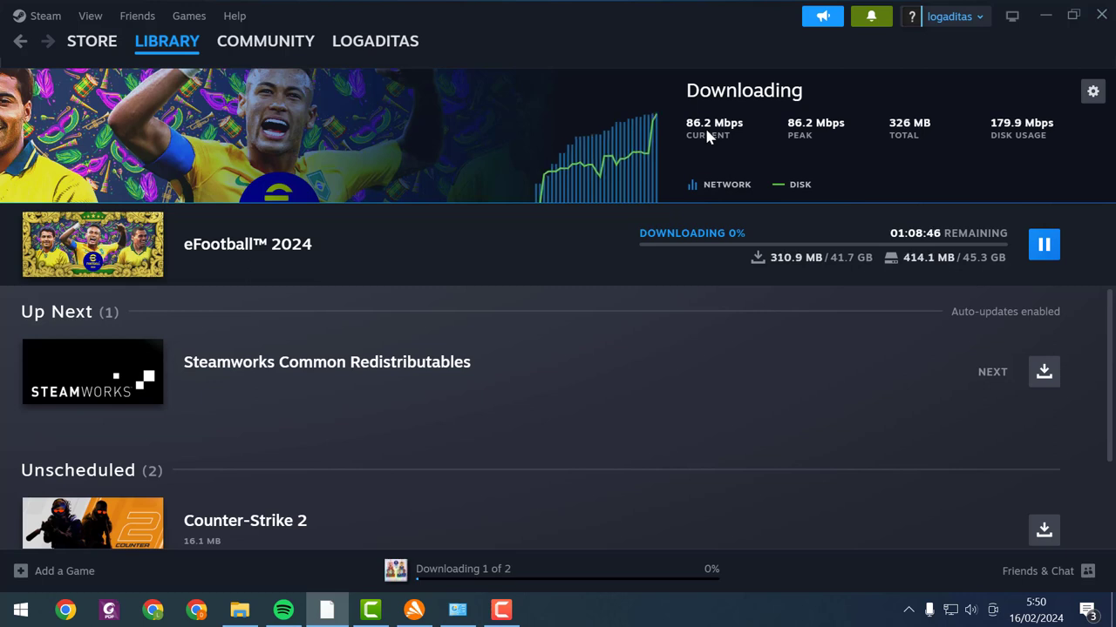
pyautogui.moveTo(927, 252)
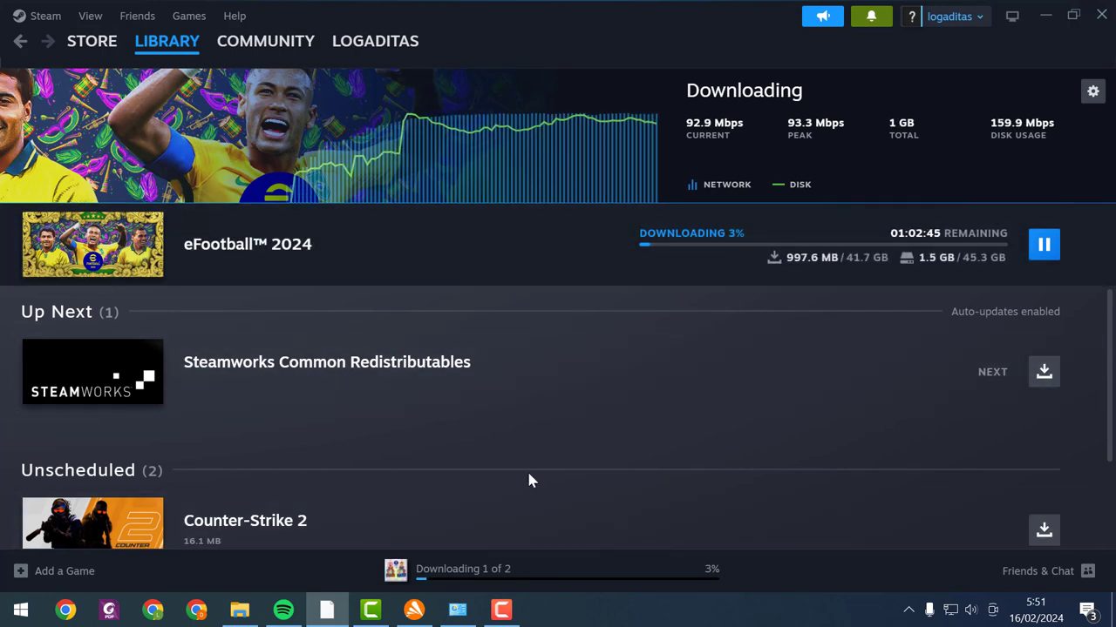
# Step: Switch to Avast Premium Security, check its Core Shields, and minimise it to return to the Steam downloads
pyautogui.click(416, 614)
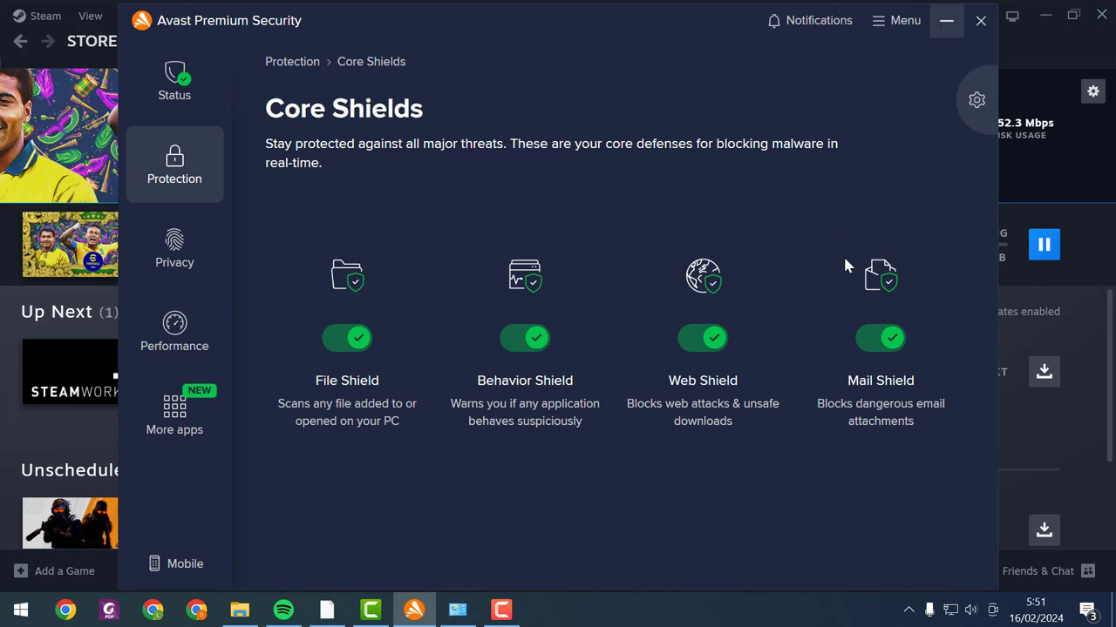
pyautogui.click(946, 26)
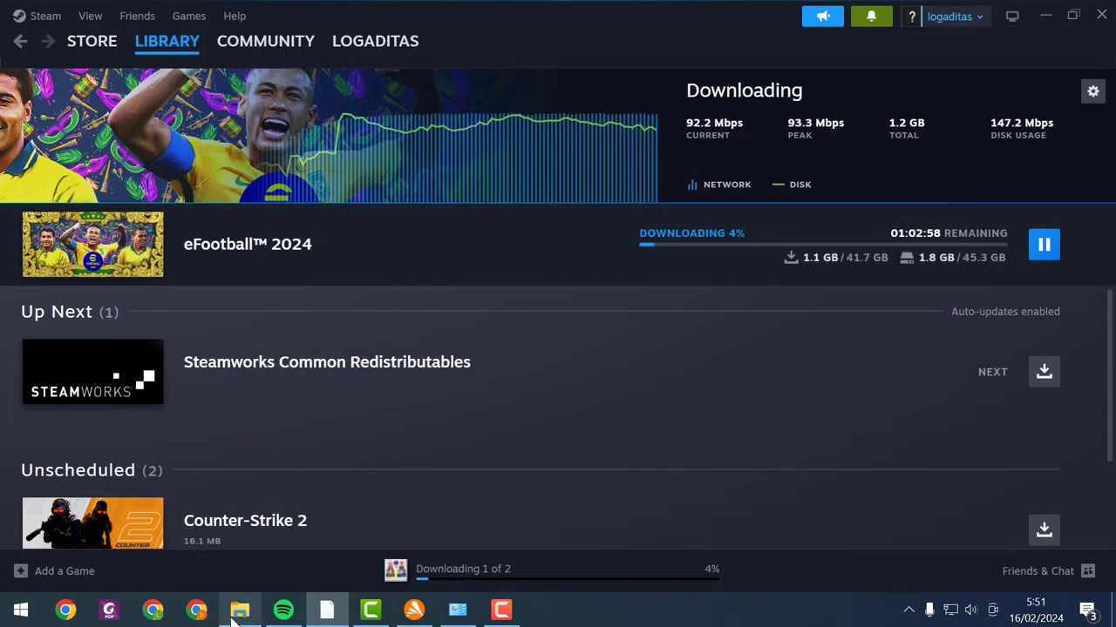
# Step: Inspect the eFootball_back_up and new eFootball folders inside common in File Explorer, and switch back to the Steam downloads
pyautogui.click(240, 610)
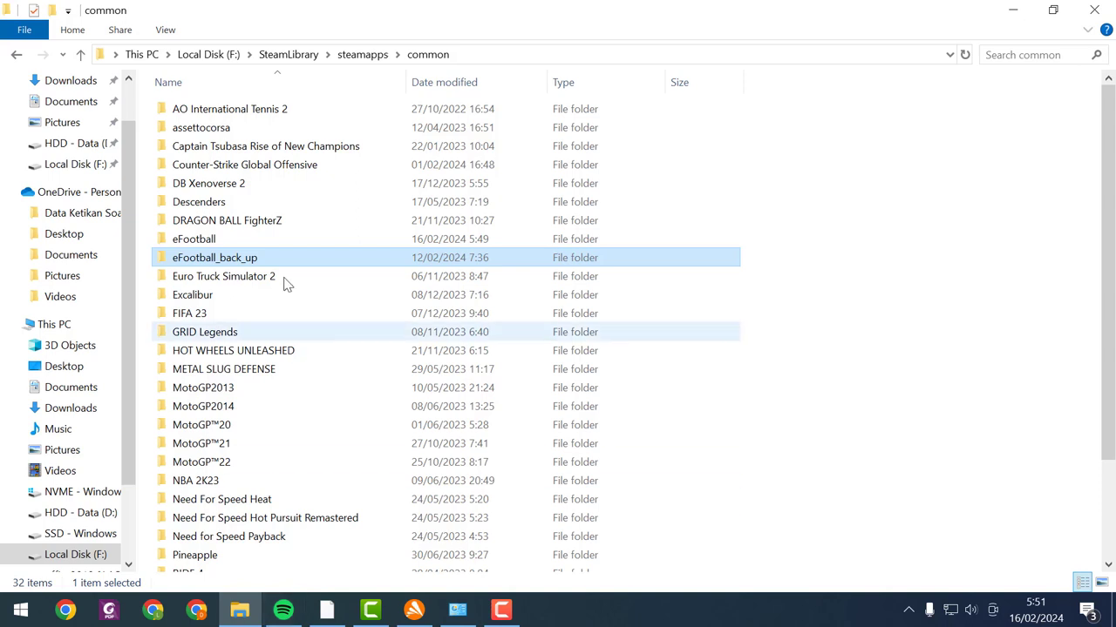
pyautogui.doubleClick(236, 263)
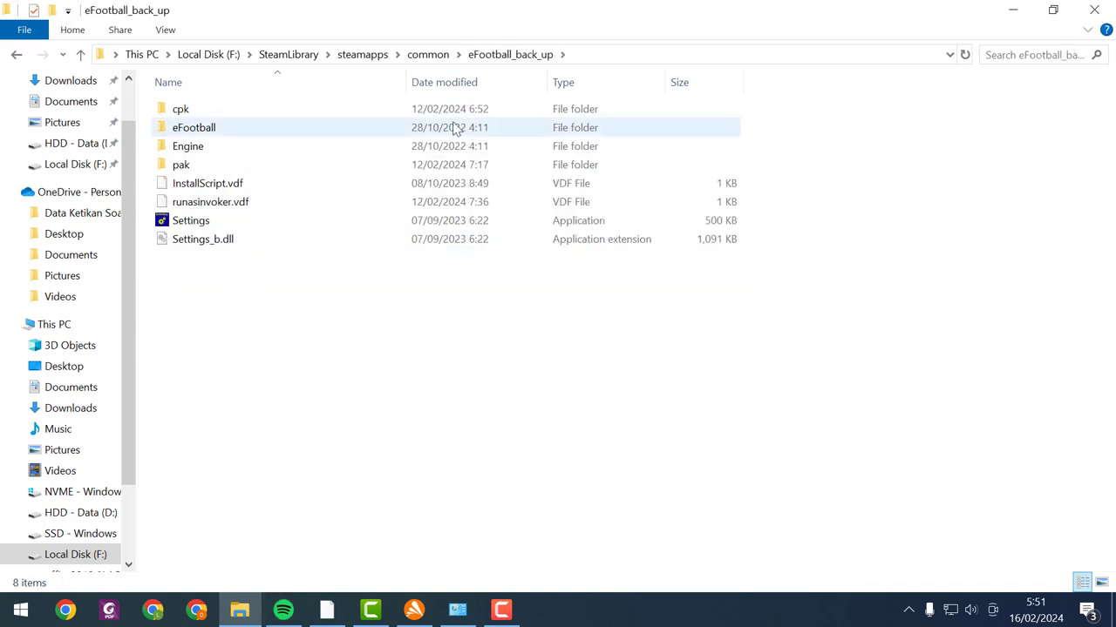
pyautogui.click(431, 55)
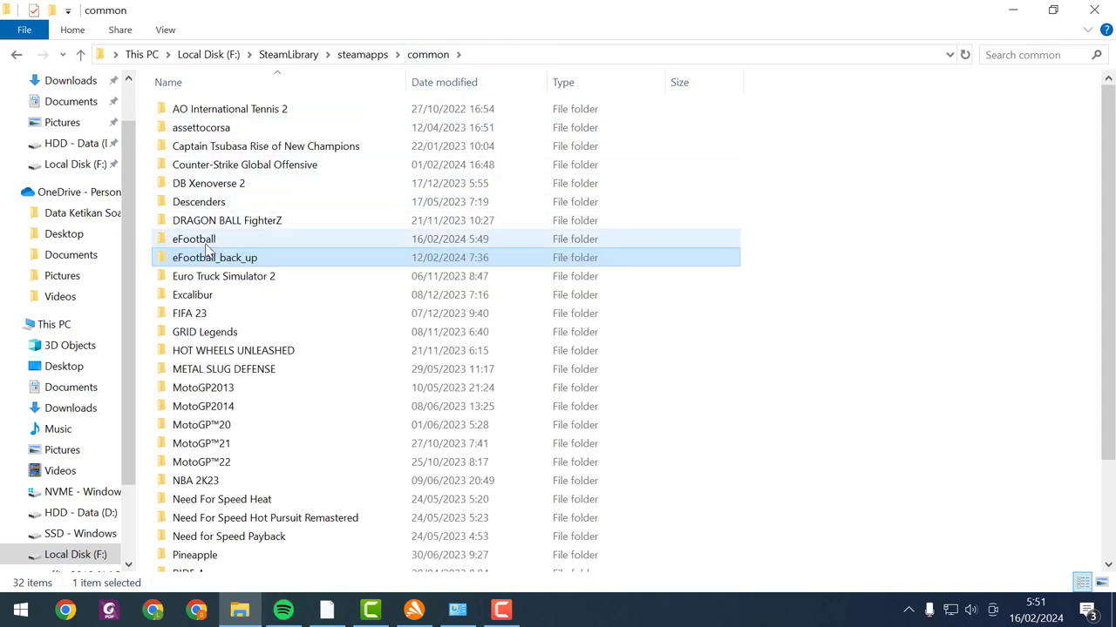
pyautogui.click(209, 243)
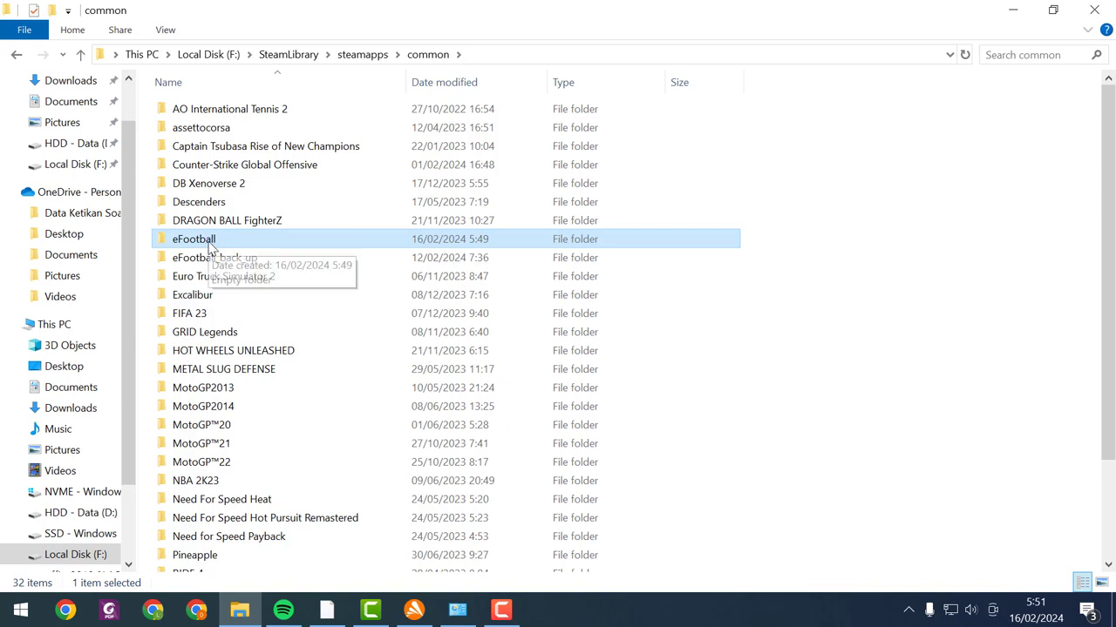
pyautogui.doubleClick(208, 243)
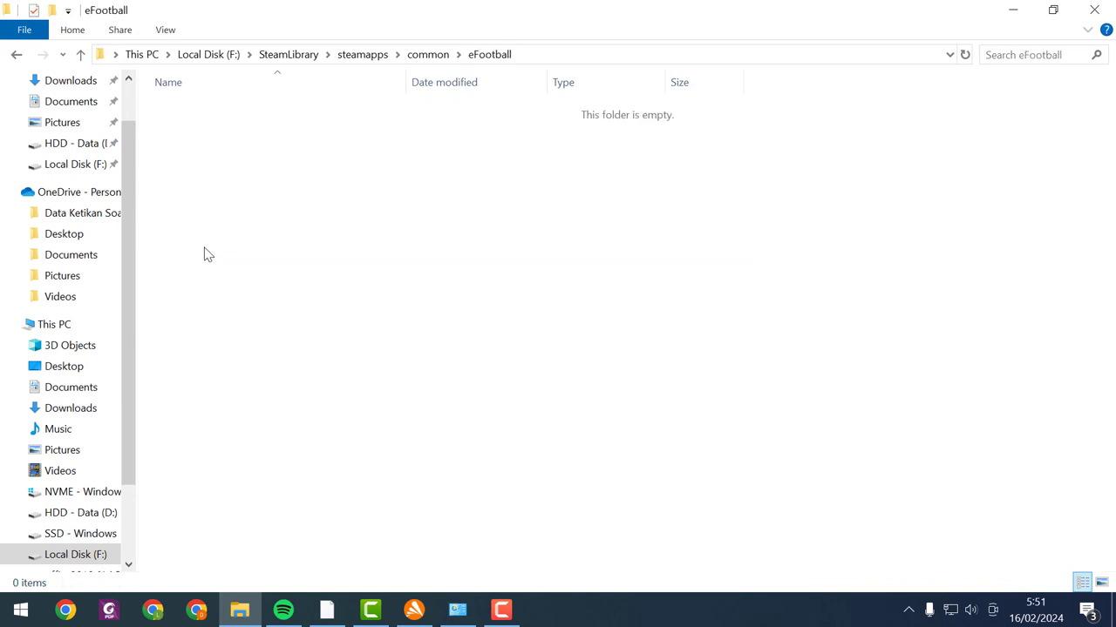
pyautogui.rightClick(423, 245)
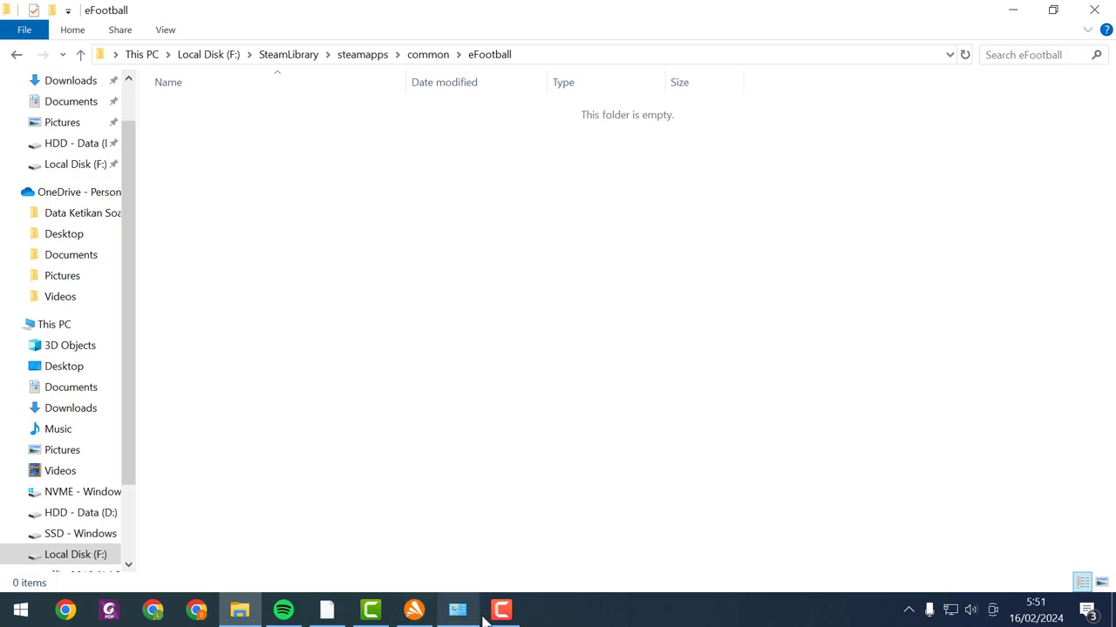
pyautogui.click(325, 612)
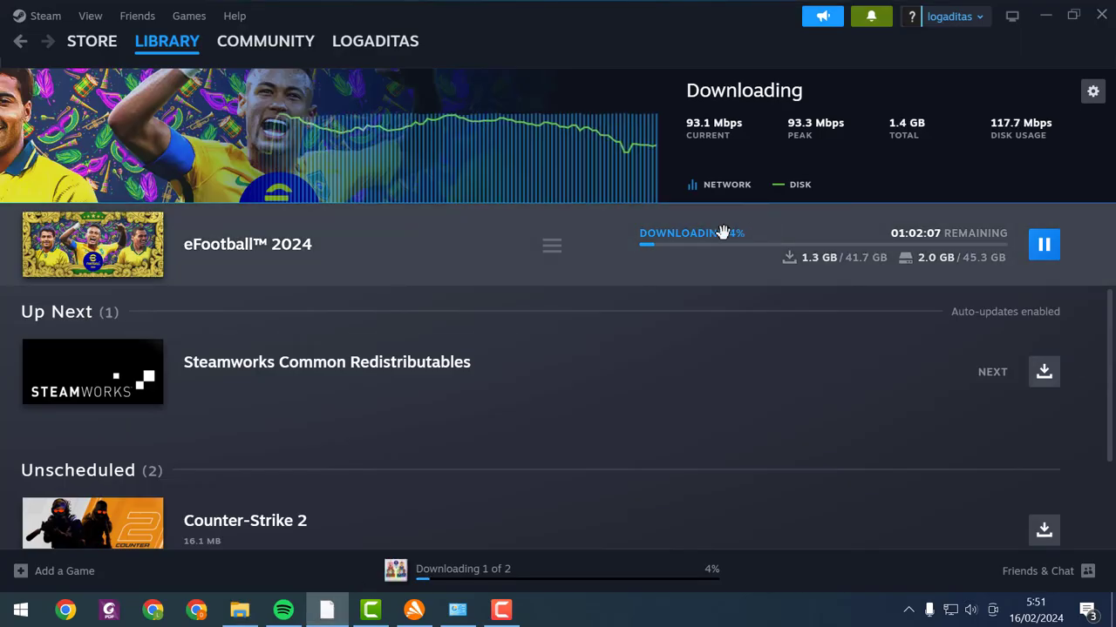